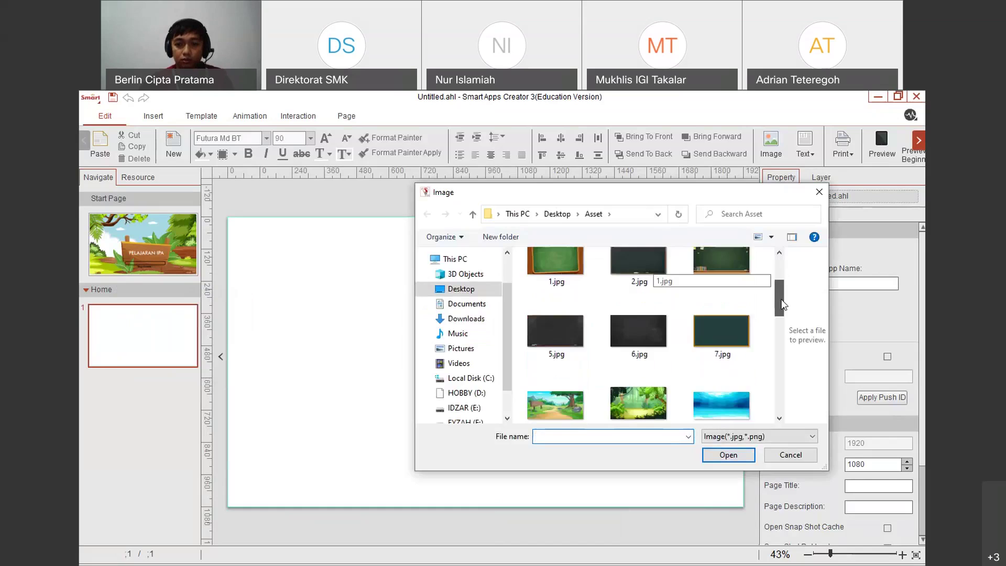
# Set the farm picture ".jpg" from the Asset folder as the background of the Home page
pyautogui.click(747, 310)
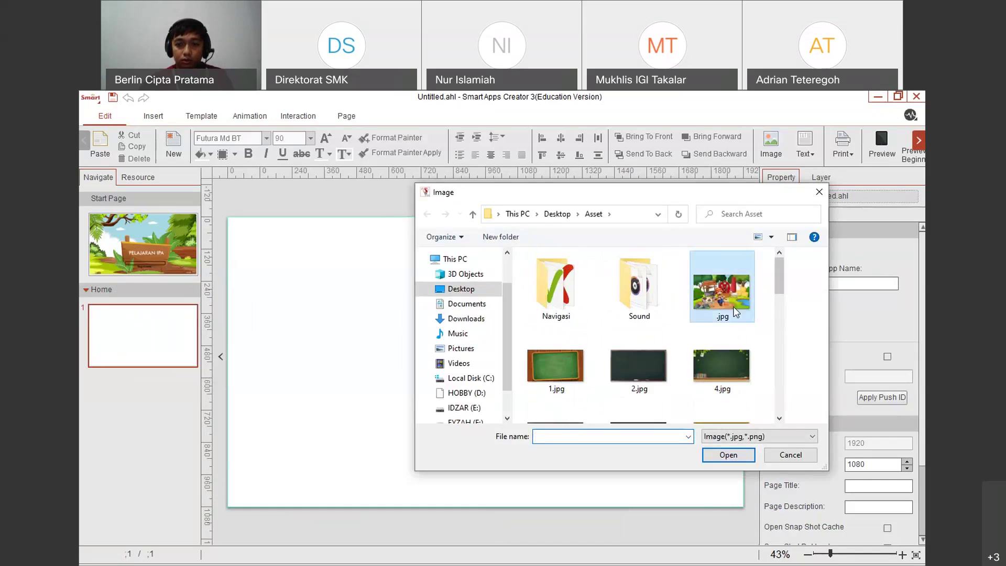
pyautogui.click(727, 454)
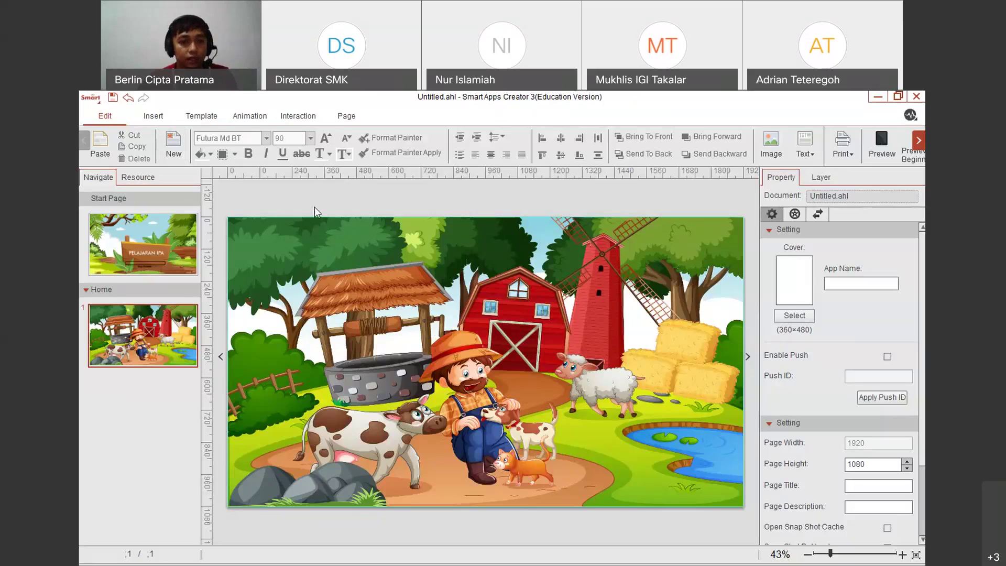
# Insert the double wooden signboard image grwhrjur.png from the Asset folder onto the Home page
pyautogui.click(153, 118)
pyautogui.click(101, 146)
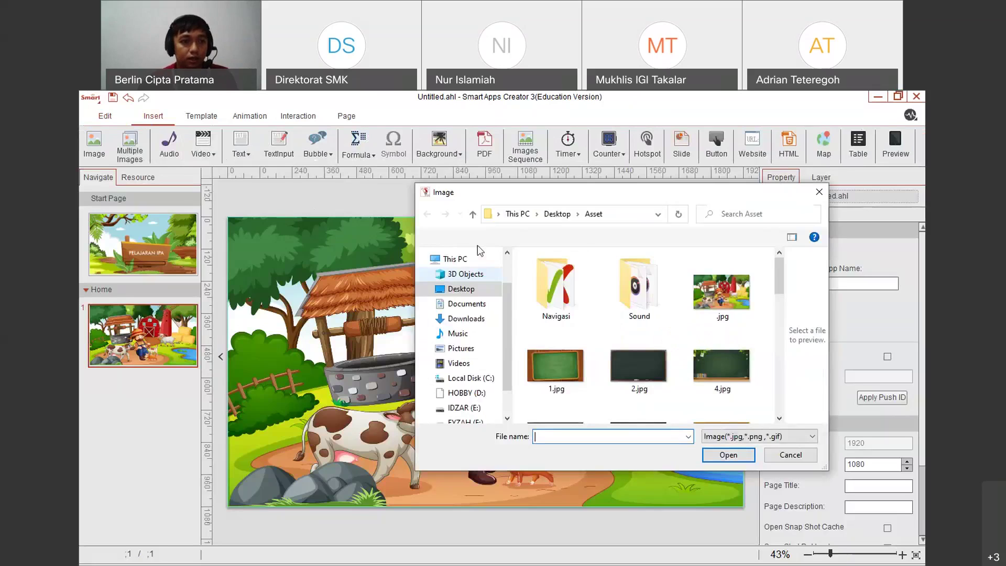
pyautogui.scroll(-5, 724, 346)
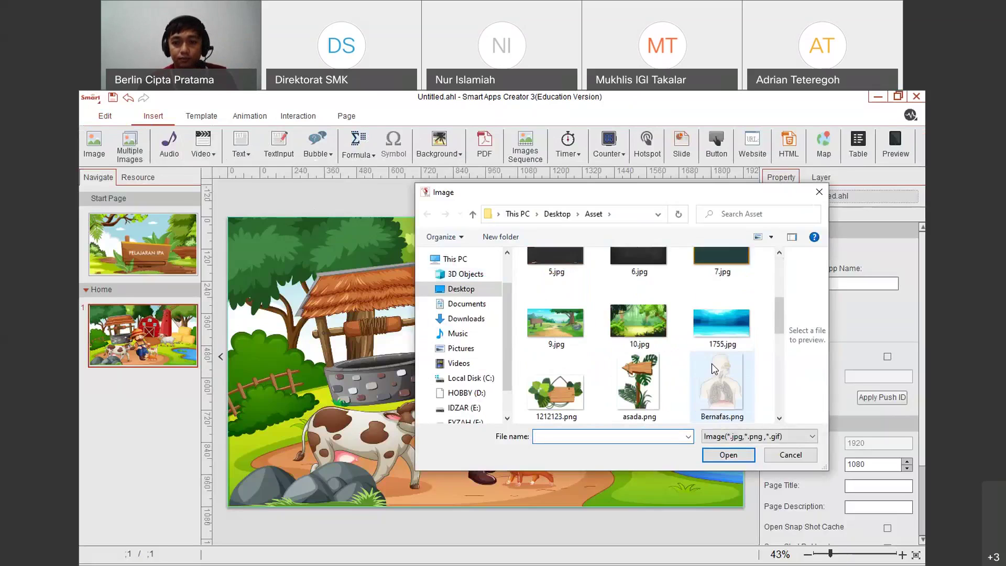
pyautogui.scroll(-1, 718, 372)
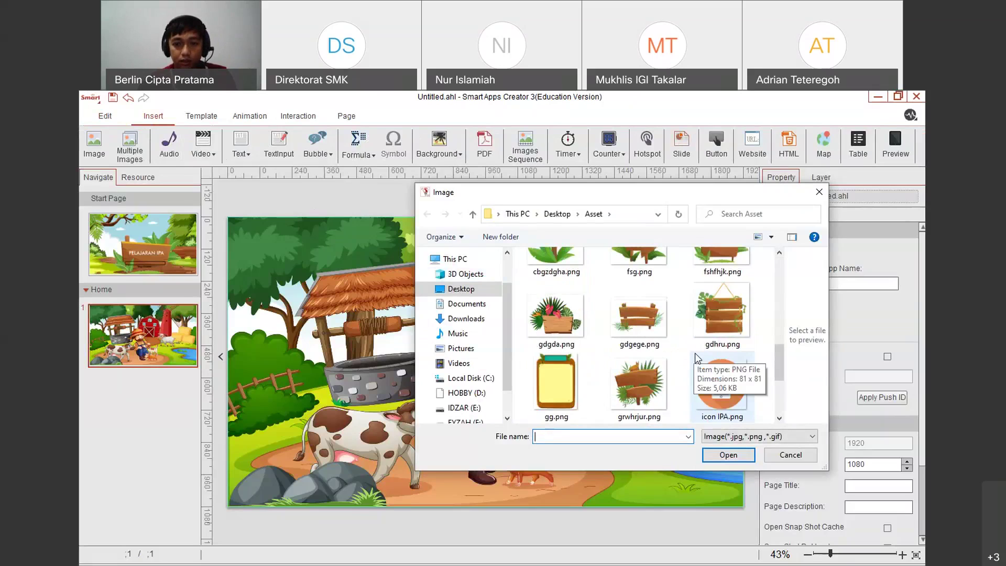
pyautogui.click(645, 381)
pyautogui.click(717, 455)
# Scale the grwhrjur.png signboard to about 669 × 603 px and place it in the page's lower-left corner
pyautogui.moveTo(529, 333); pyautogui.dragTo(593, 315)
pyautogui.moveTo(696, 213); pyautogui.dragTo(543, 350)
pyautogui.moveTo(485, 422); pyautogui.dragTo(342, 457)
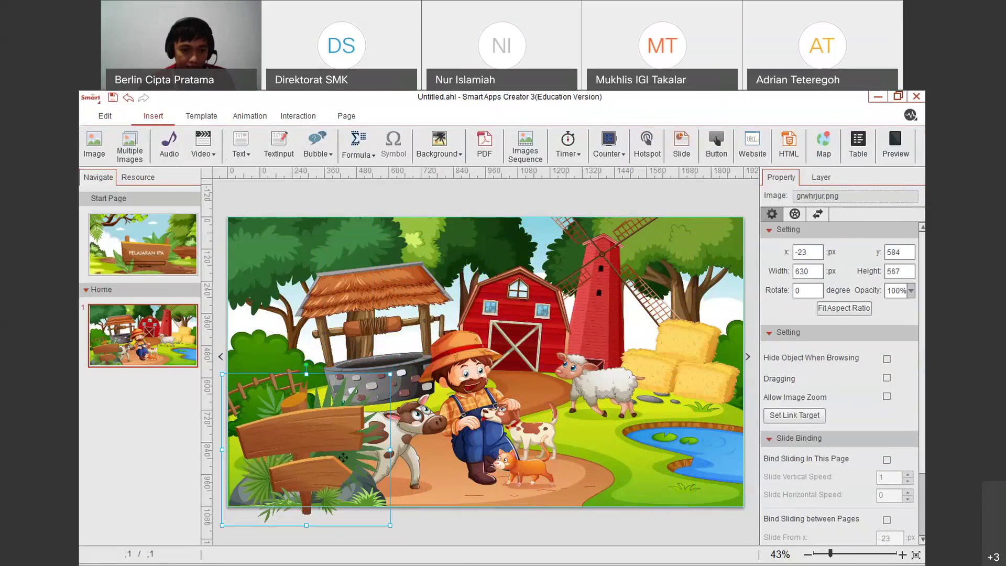
pyautogui.moveTo(391, 373); pyautogui.dragTo(401, 364)
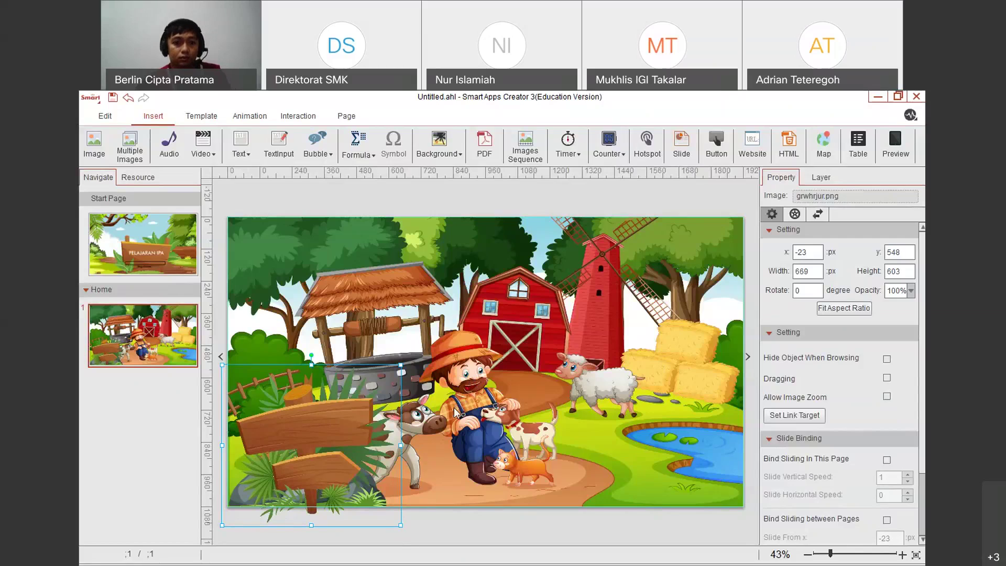
pyautogui.click(466, 332)
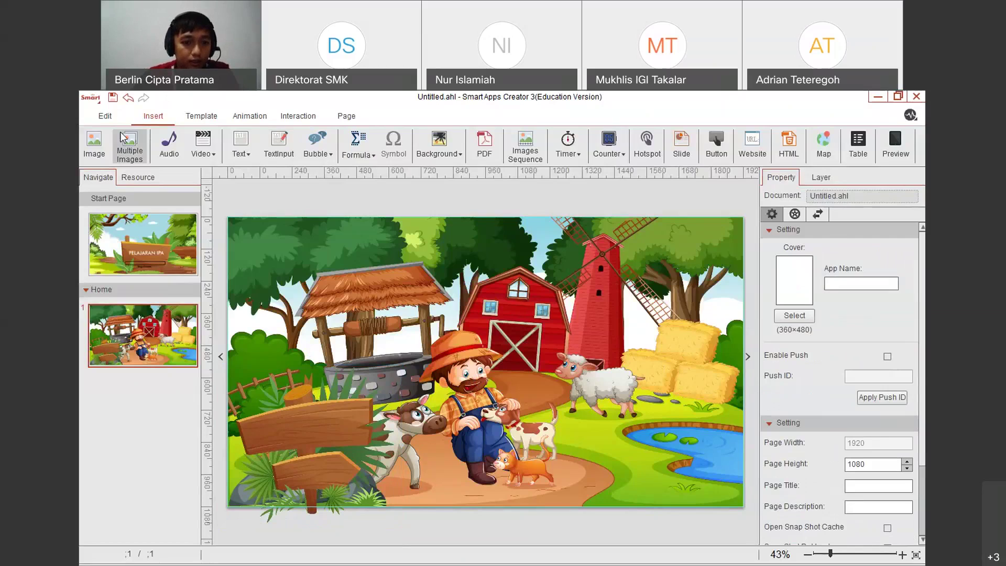
# Insert the two-plank signboard image gdgege.png from the Asset folder onto the page
pyautogui.click(108, 143)
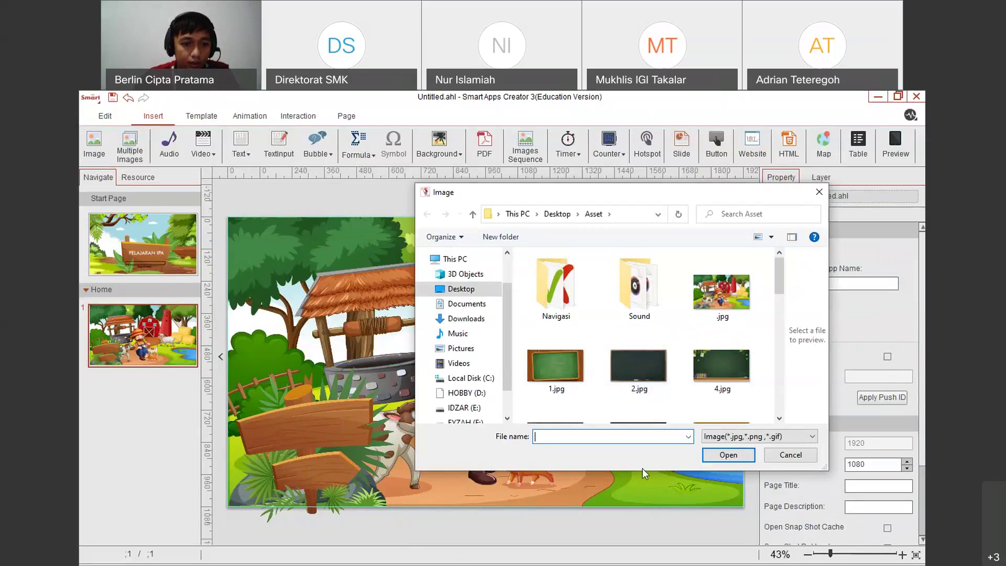
pyautogui.scroll(-5, 783, 341)
pyautogui.moveTo(783, 341); pyautogui.dragTo(784, 362)
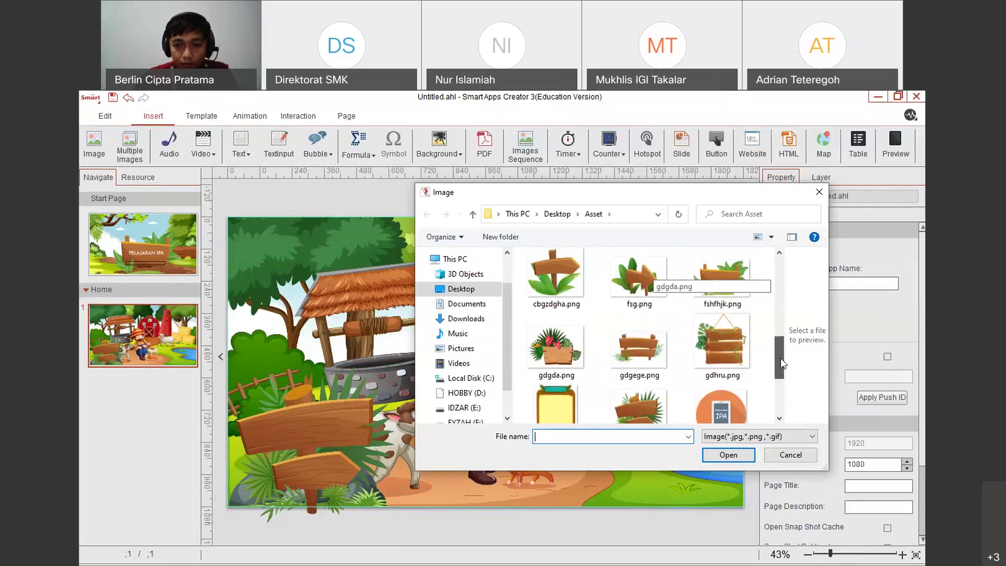
pyautogui.click(635, 361)
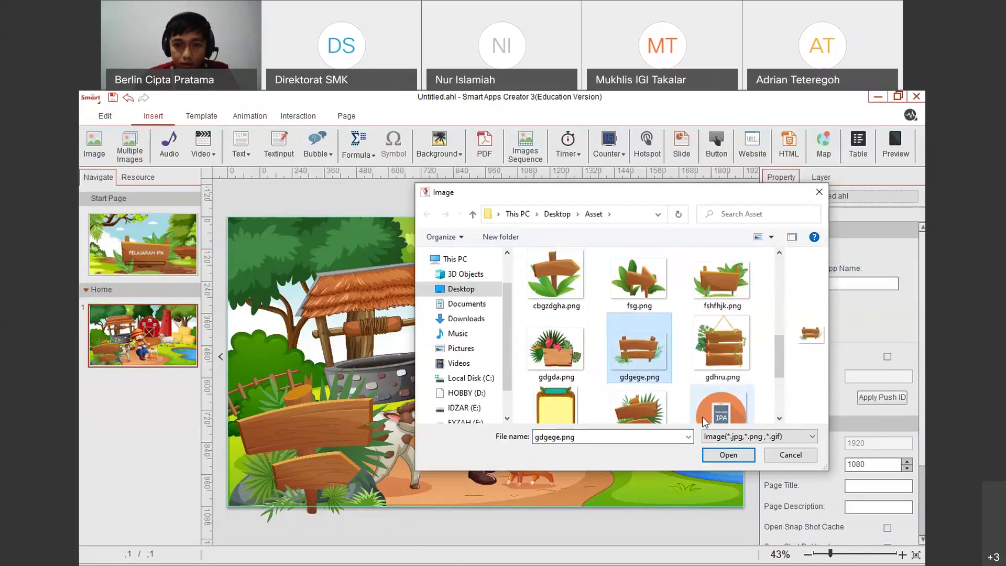
pyautogui.click(728, 454)
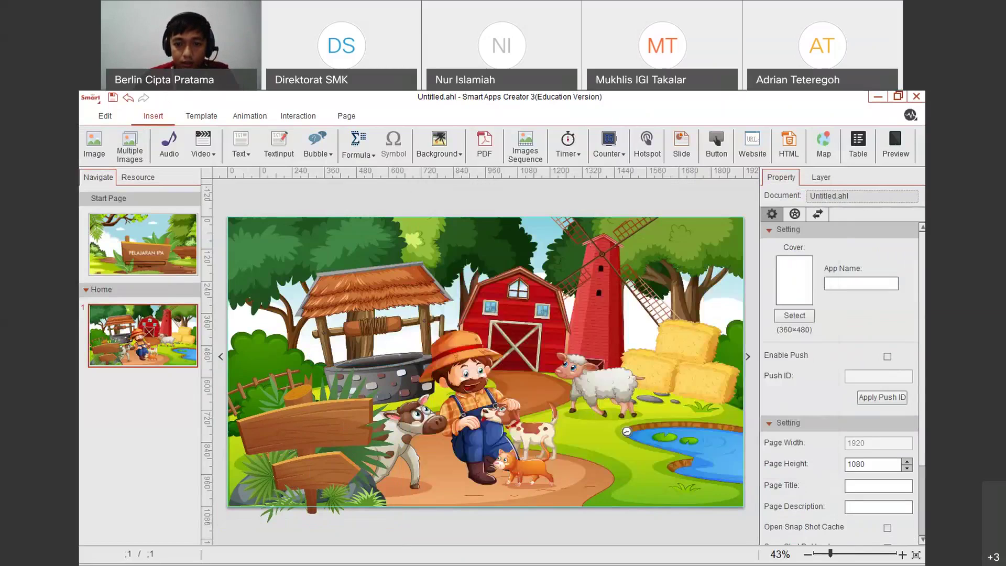
# Scale the gdgege.png signboard to about 854 × 563 px and place it in the page's lower-right corner
pyautogui.moveTo(414, 278); pyautogui.dragTo(512, 332)
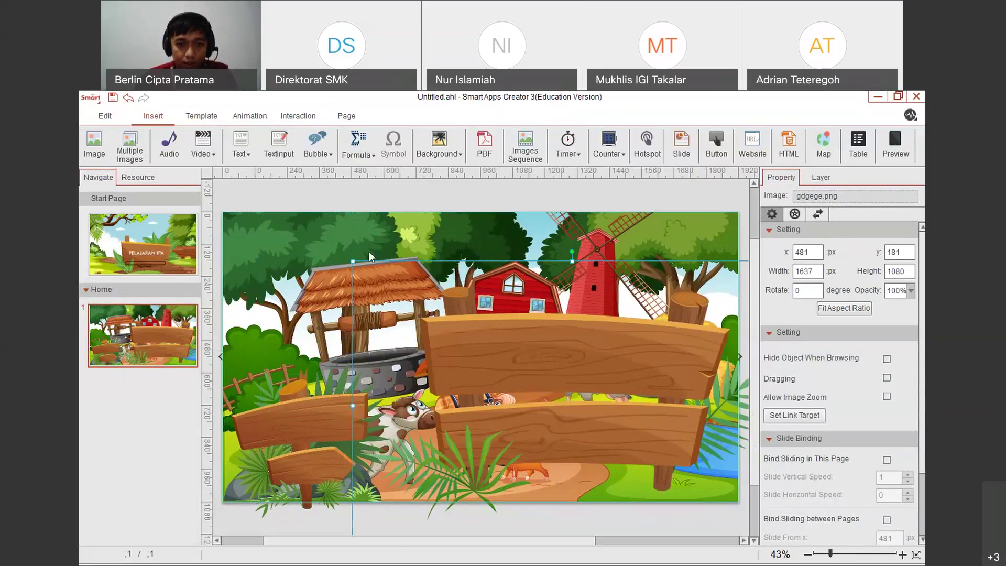
pyautogui.moveTo(370, 257); pyautogui.dragTo(552, 338)
pyautogui.moveTo(647, 390); pyautogui.dragTo(667, 425)
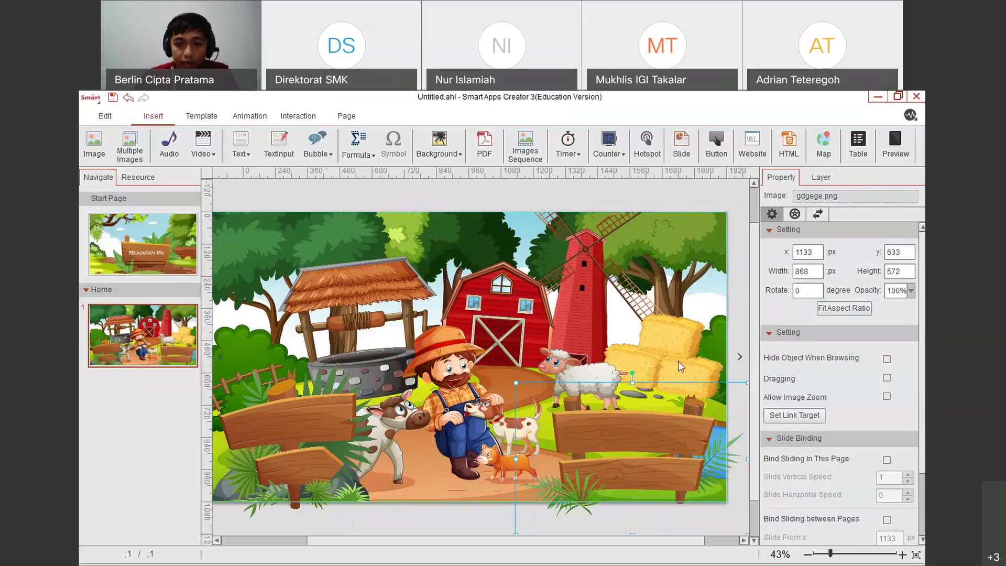
pyautogui.click(671, 399)
pyautogui.click(598, 401)
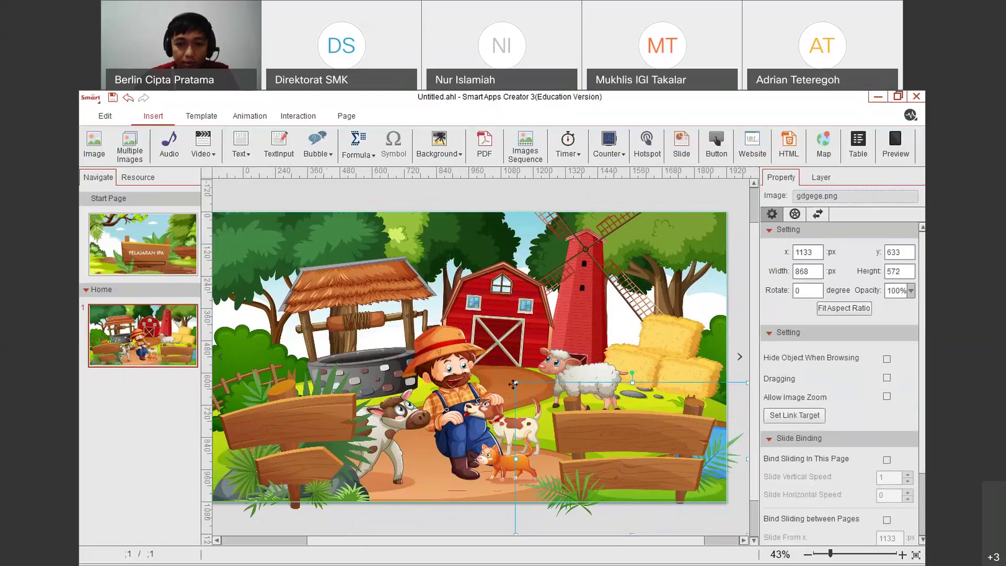
pyautogui.moveTo(519, 385); pyautogui.dragTo(517, 384)
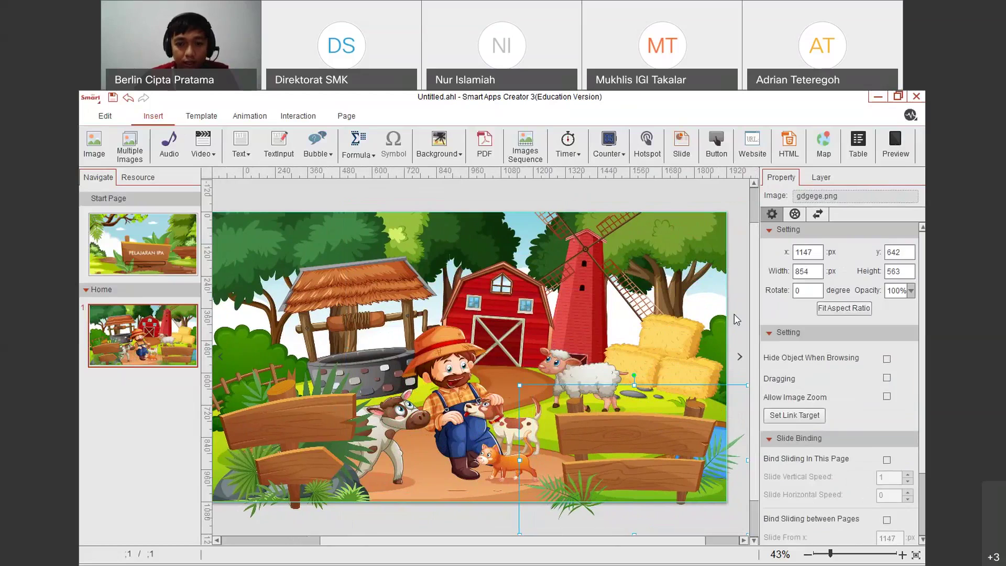
pyautogui.click(653, 365)
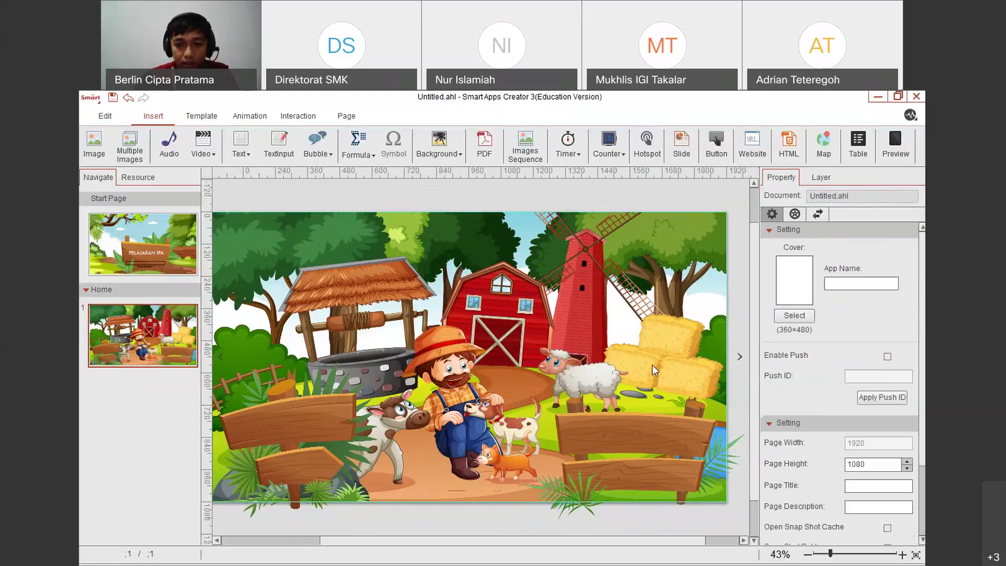
pyautogui.click(322, 417)
pyautogui.click(392, 332)
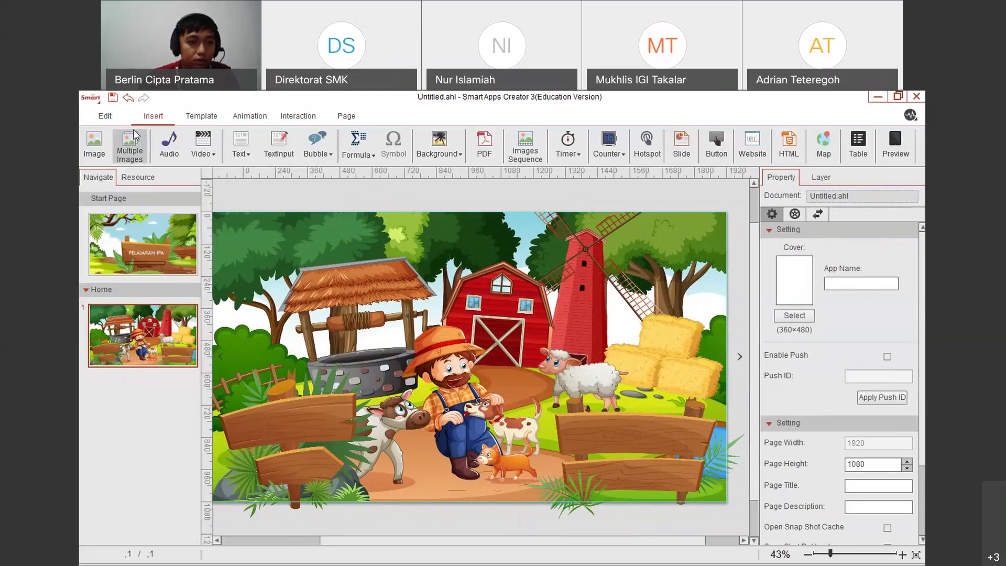
# Add a text box reading "Materi" and move it onto the upper plank of the lower-left signboard
pyautogui.click(241, 150)
pyautogui.click(268, 173)
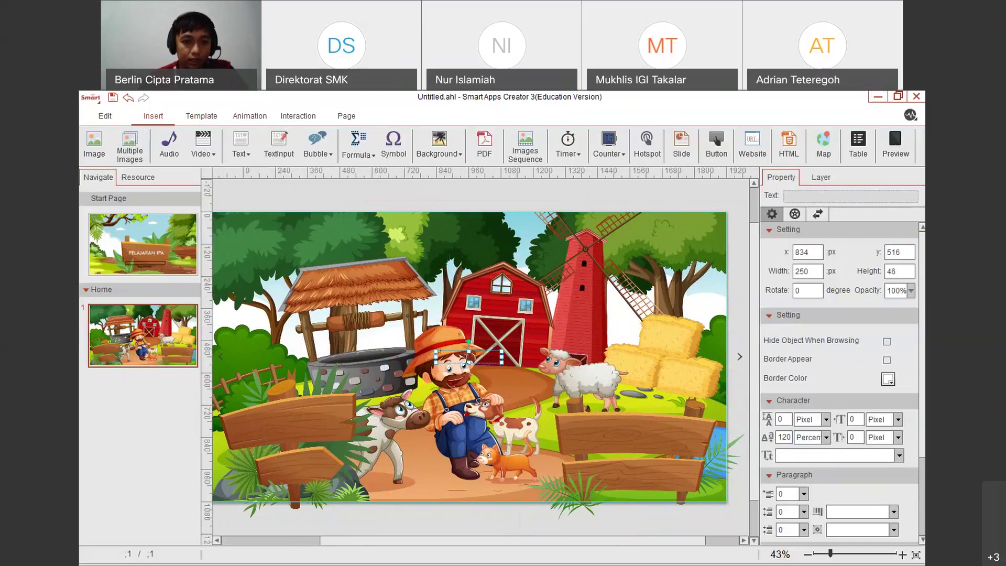
pyautogui.click(461, 360)
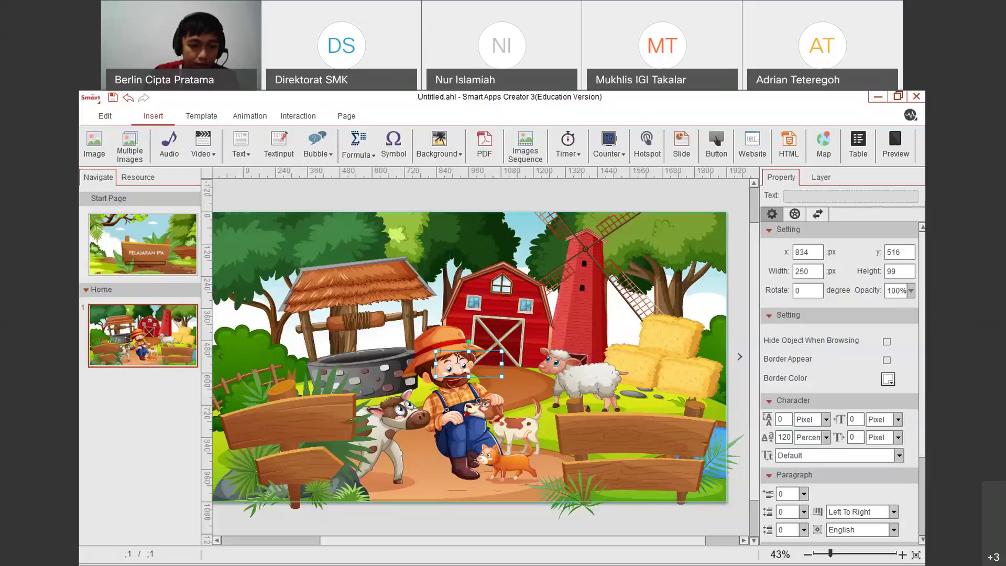
pyautogui.write('M')
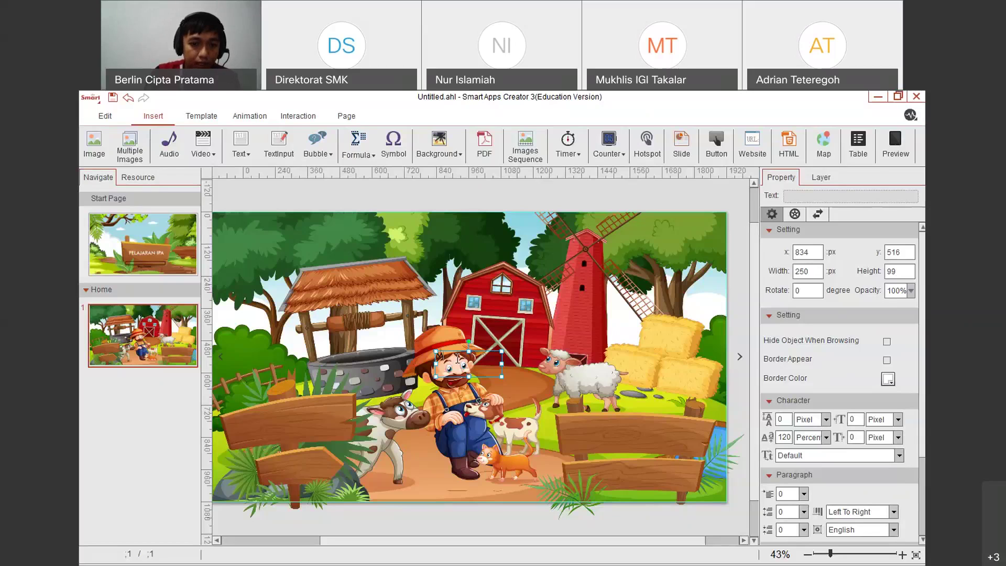
pyautogui.write('oles')
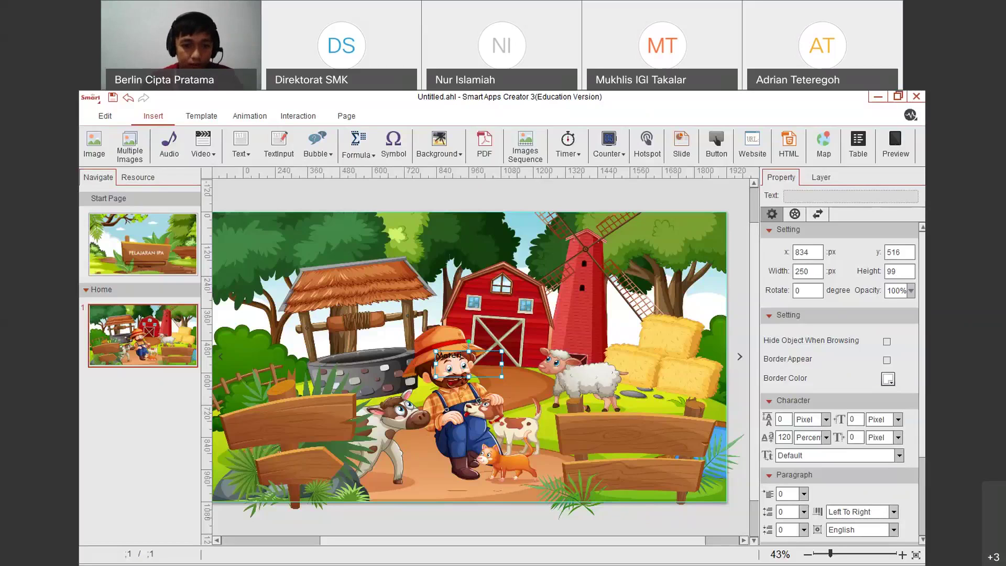
pyautogui.moveTo(424, 393); pyautogui.dragTo(257, 432)
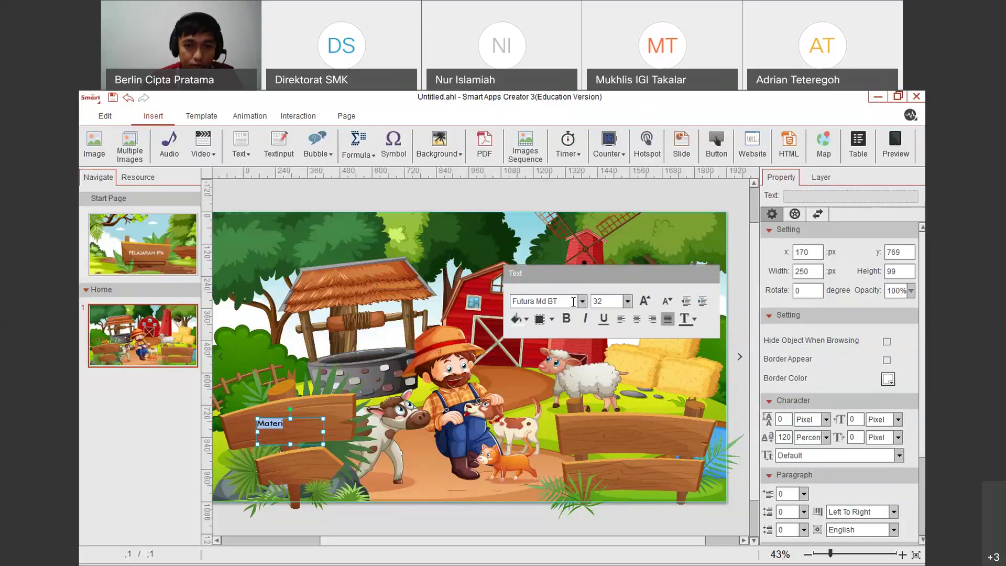
# Set the "Materi" text to font size 60 and colour it white
pyautogui.click(645, 302)
pyautogui.click(645, 301)
pyautogui.click(645, 302)
pyautogui.click(645, 301)
pyautogui.click(645, 302)
pyautogui.click(645, 301)
pyautogui.click(645, 301)
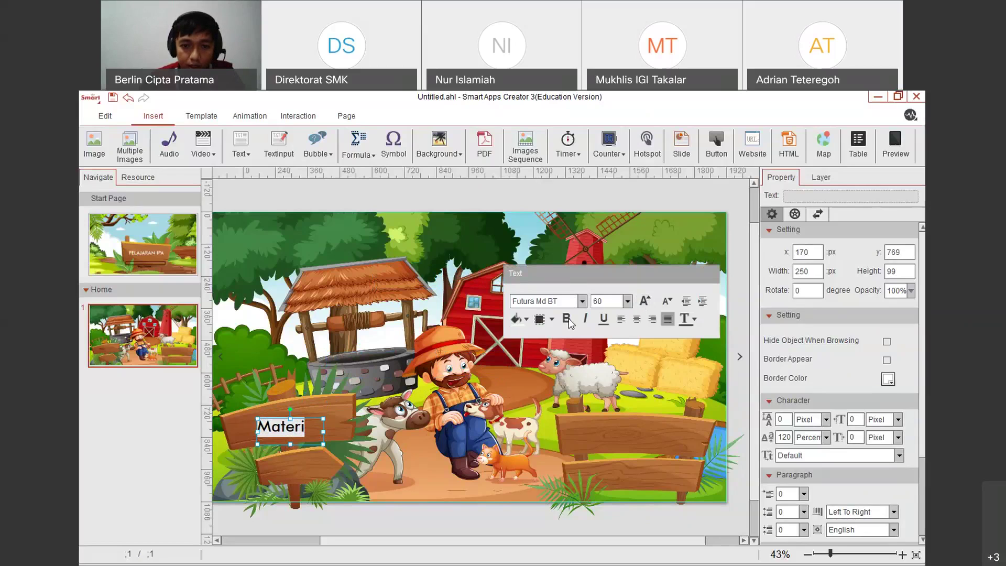
pyautogui.click(694, 320)
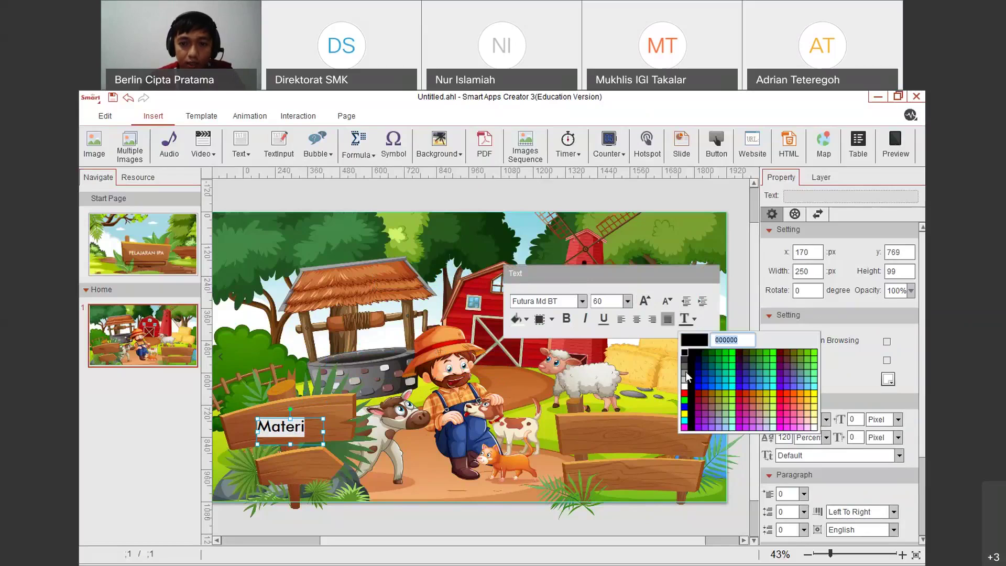
pyautogui.click(686, 382)
pyautogui.click(686, 389)
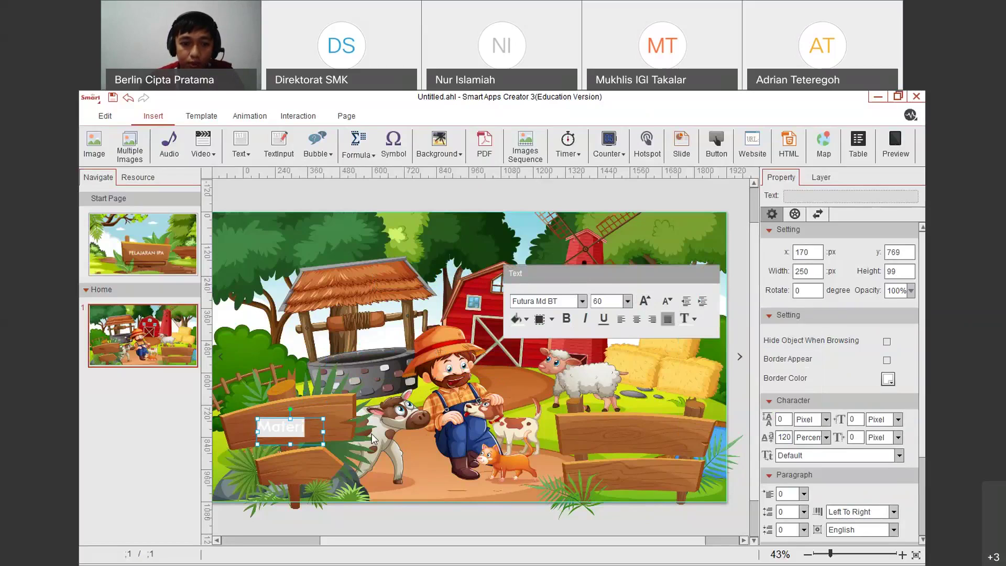
pyautogui.click(318, 430)
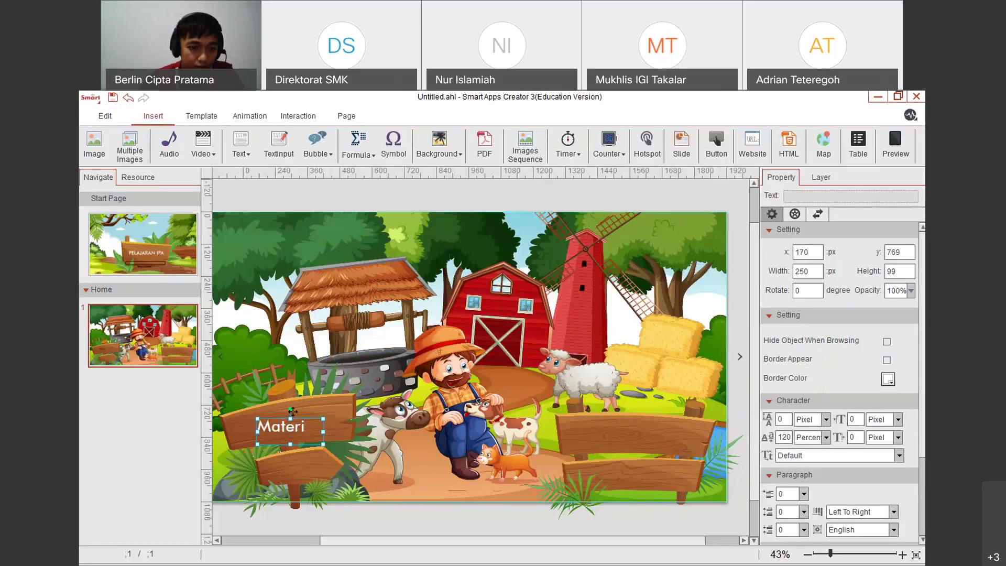
# Rotate the "Materi" text box to -6 degrees to match the plank and shrink it to about 213 × 84 px
pyautogui.moveTo(291, 410); pyautogui.dragTo(286, 409)
pyautogui.moveTo(308, 444); pyautogui.dragTo(307, 417)
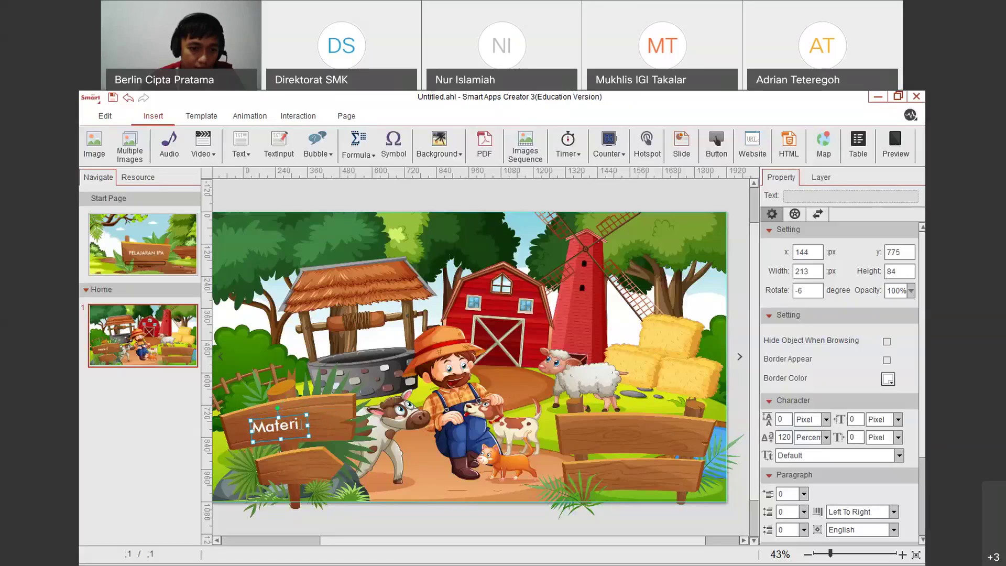
# Increase the "Materi" font size to 66 and widen its box to about 248 px, centred on the upper plank
pyautogui.doubleClick(278, 424)
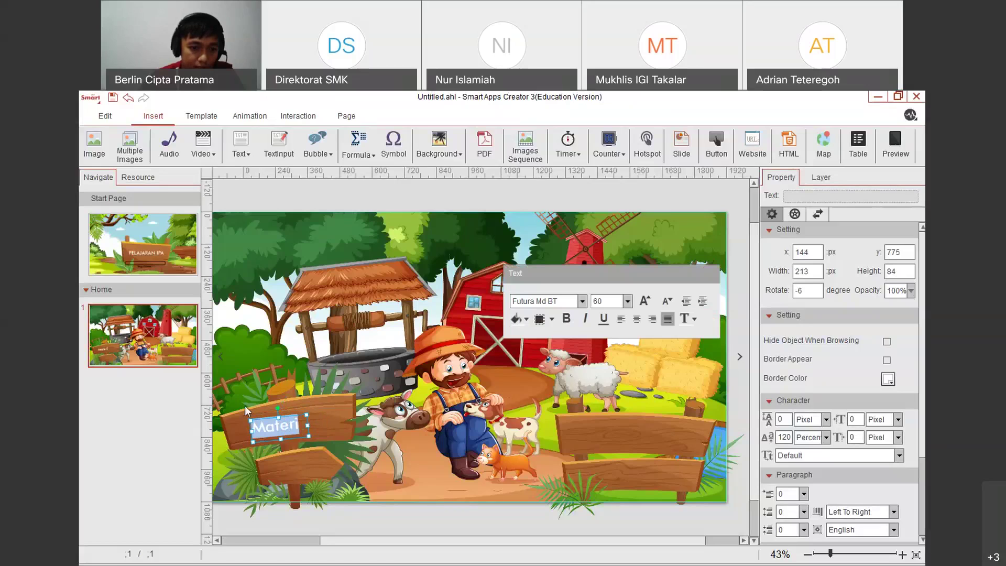
pyautogui.click(646, 301)
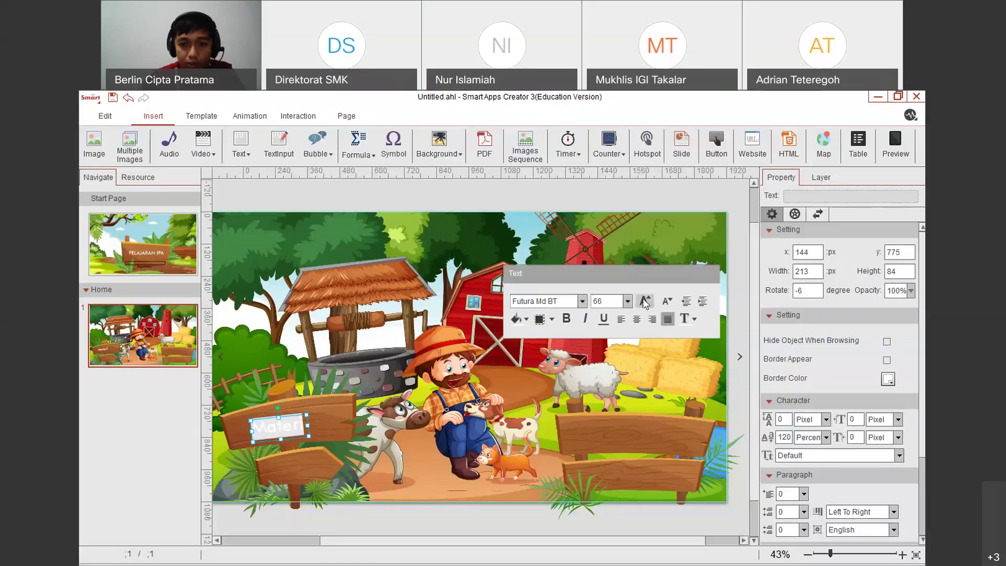
pyautogui.click(311, 420)
pyautogui.moveTo(310, 421); pyautogui.dragTo(309, 416)
pyautogui.click(332, 346)
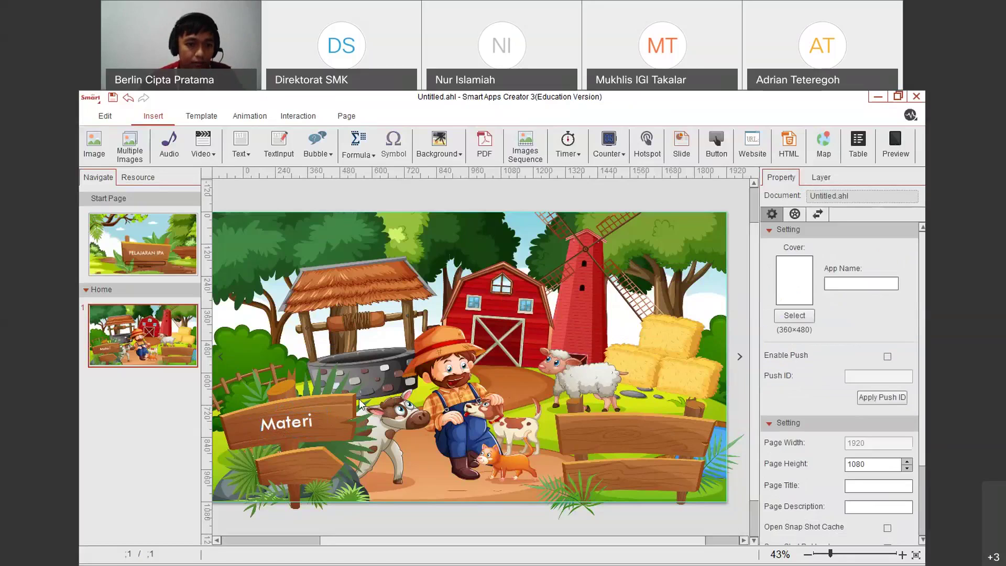
# Duplicate the "Materi" text and place the copy on the lower plank of the lower-left signboard
pyautogui.click(301, 425)
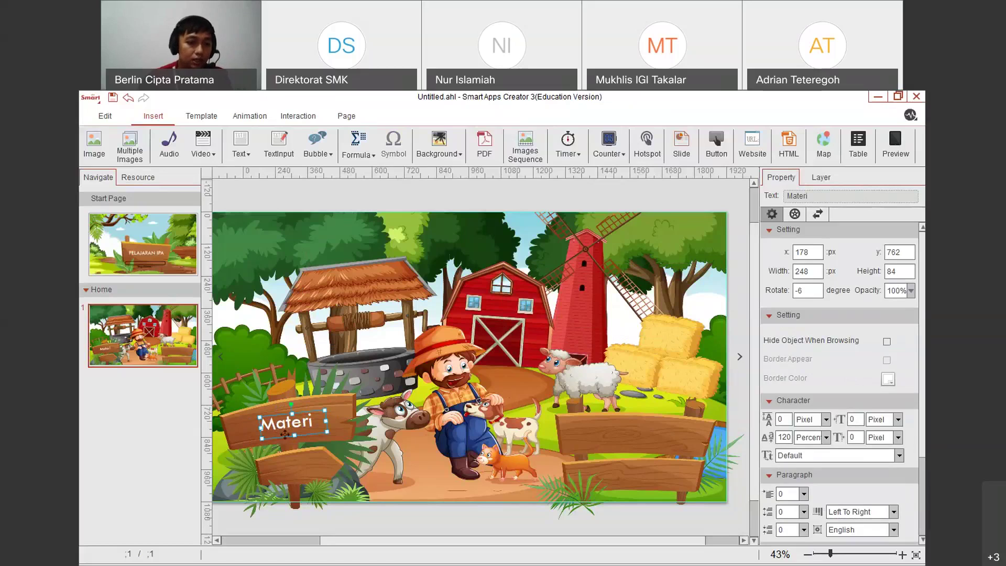
pyautogui.click(107, 117)
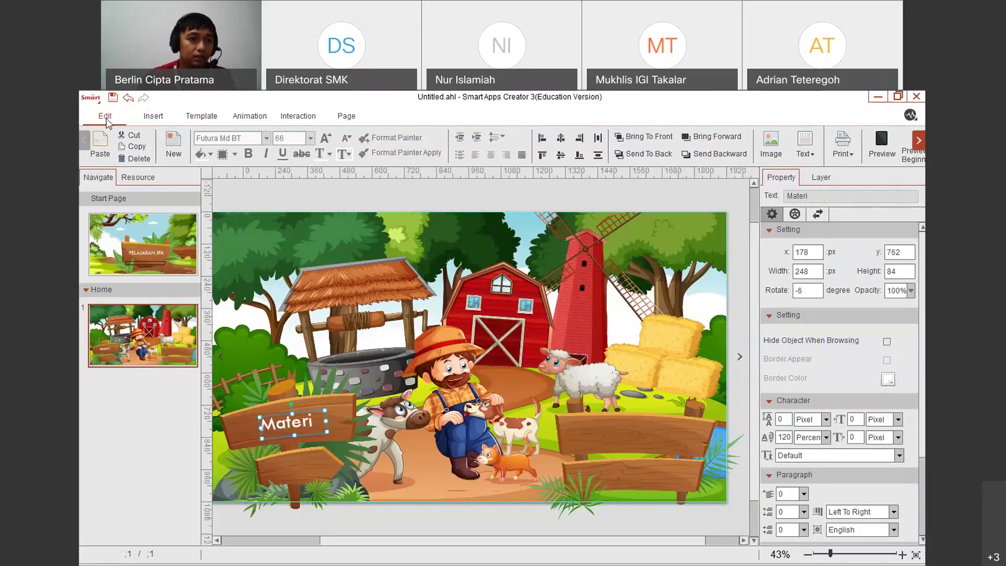
pyautogui.click(129, 147)
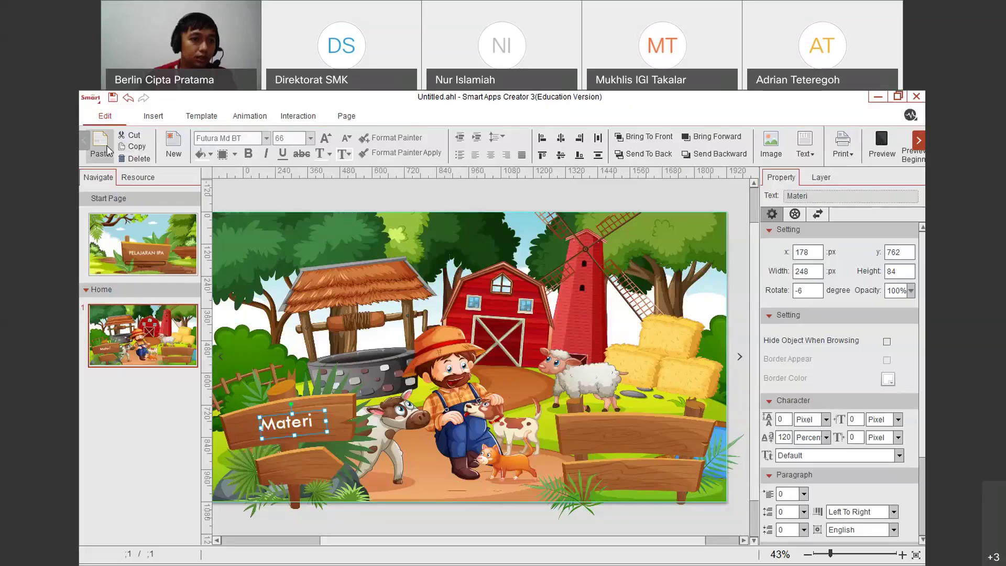
pyautogui.click(100, 147)
pyautogui.moveTo(286, 439); pyautogui.dragTo(290, 481)
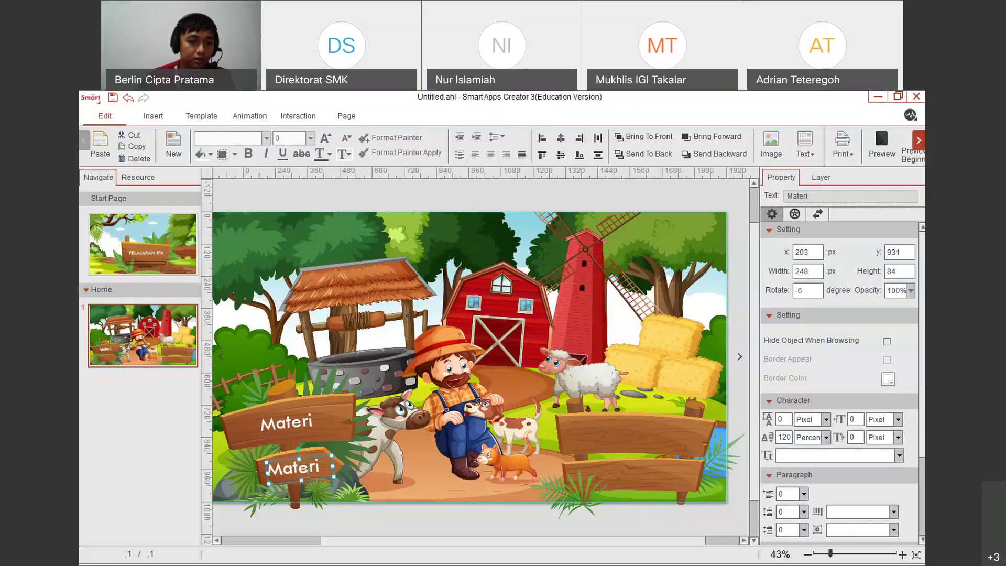
# Change the copied text on the lower plank to "Tujuan", rotate it to -7 degrees and narrow its box to about 226 px
pyautogui.doubleClick(325, 467)
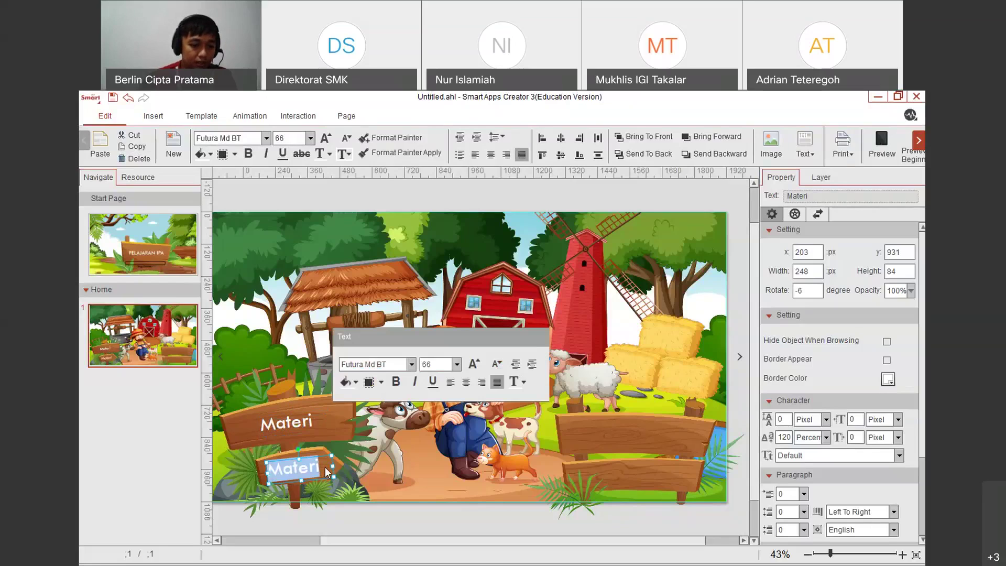
pyautogui.write('Tujua')
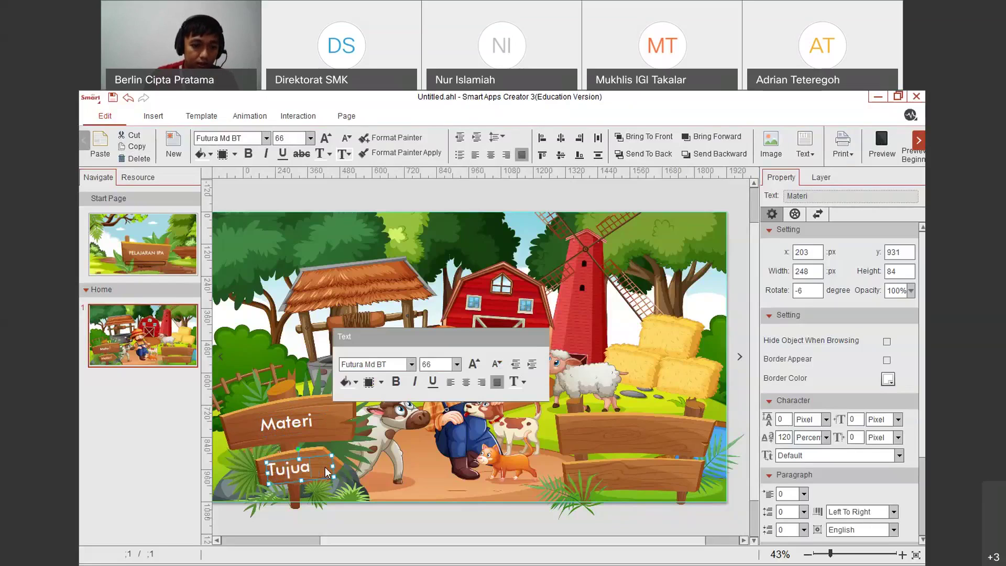
pyautogui.moveTo(298, 449); pyautogui.dragTo(328, 467)
pyautogui.click(363, 457)
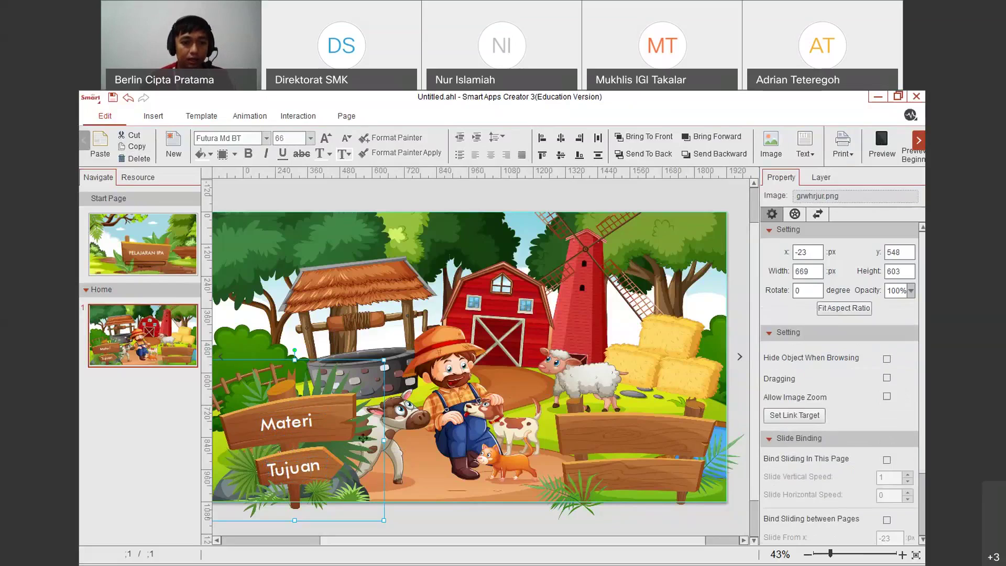
pyautogui.click(348, 399)
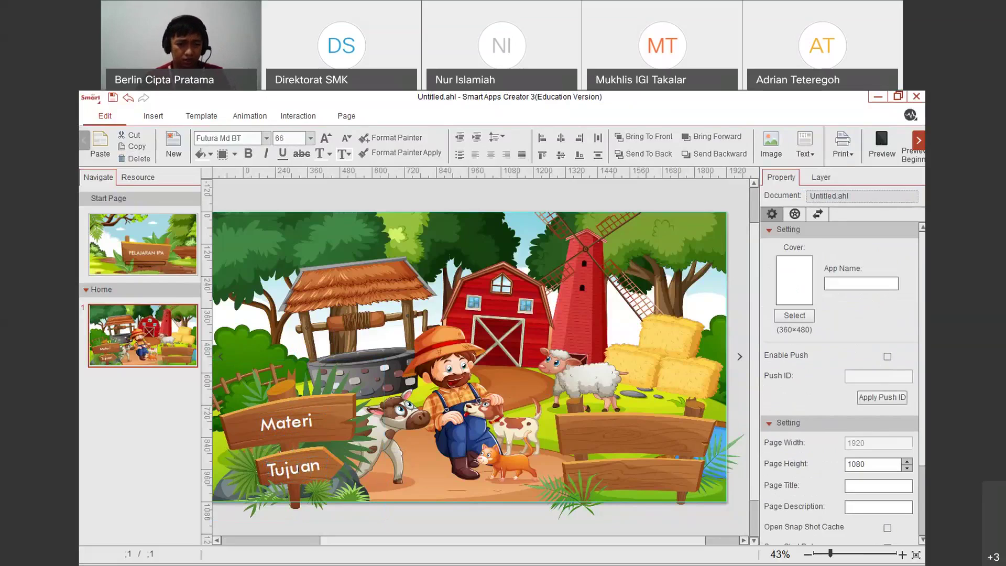
# Duplicate the "Tujuan" text and place the copy on the upper plank of the lower-right signboard
pyautogui.click(297, 467)
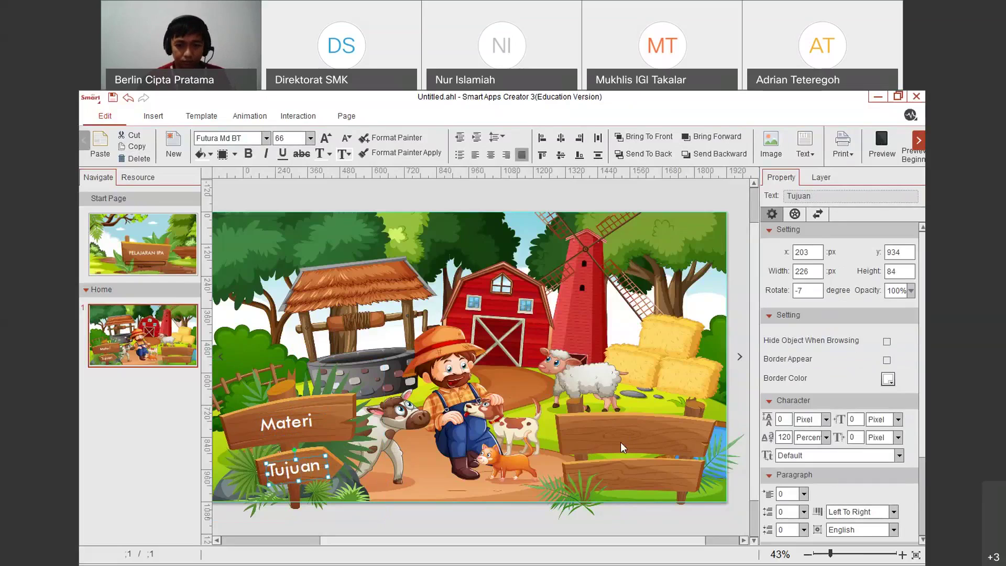
pyautogui.click(319, 479)
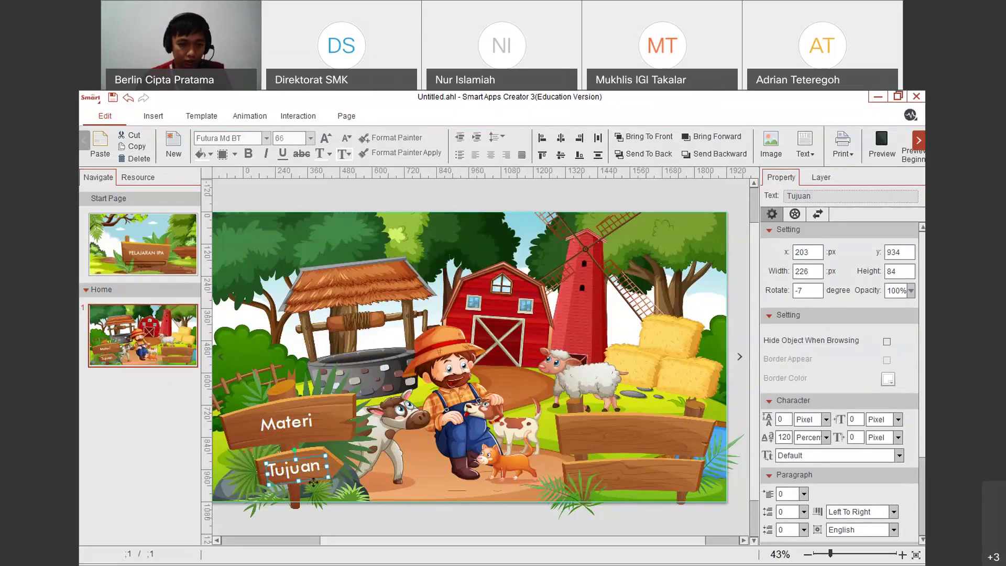
pyautogui.moveTo(310, 478); pyautogui.dragTo(313, 482)
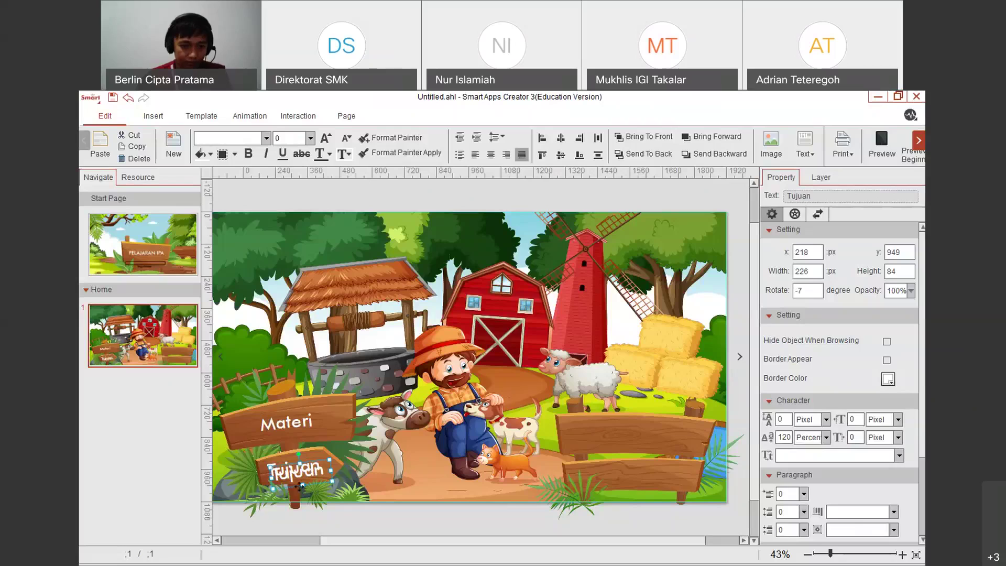
pyautogui.moveTo(313, 482); pyautogui.dragTo(632, 433)
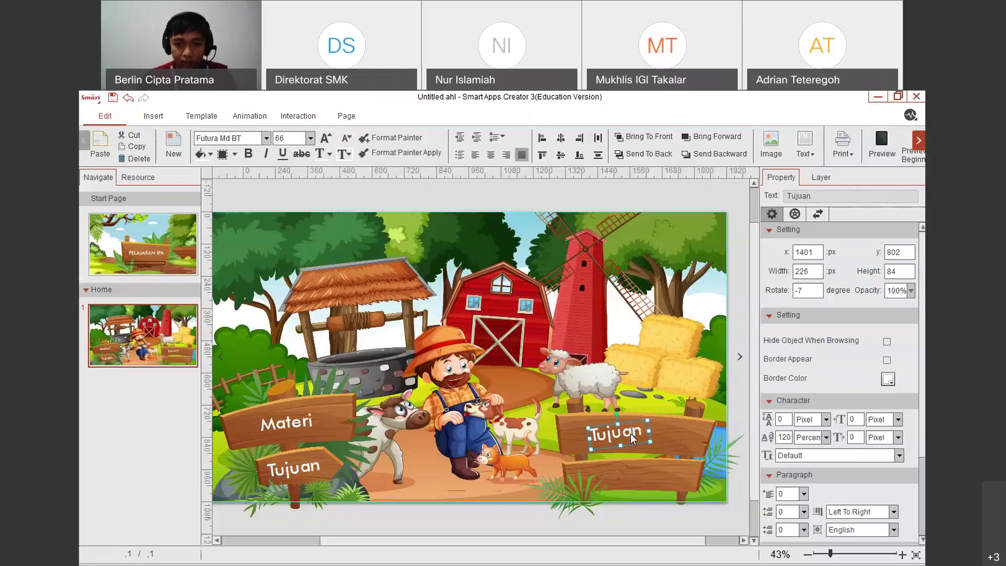
# Change the copied text on the right signboard to "Kuis", straighten it to horizontal and centre it on the upper plank
pyautogui.doubleClick(631, 434)
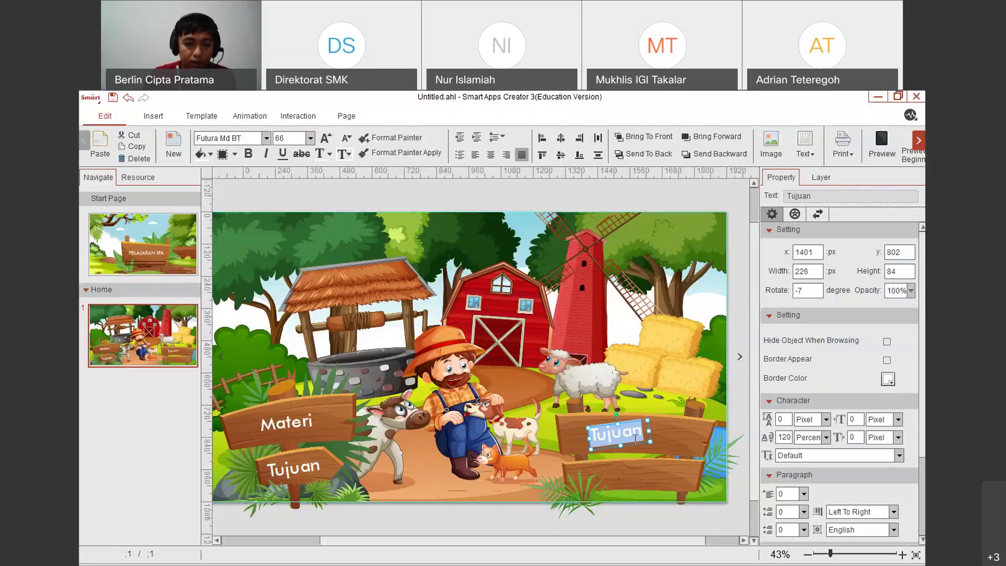
pyautogui.write('Kuis')
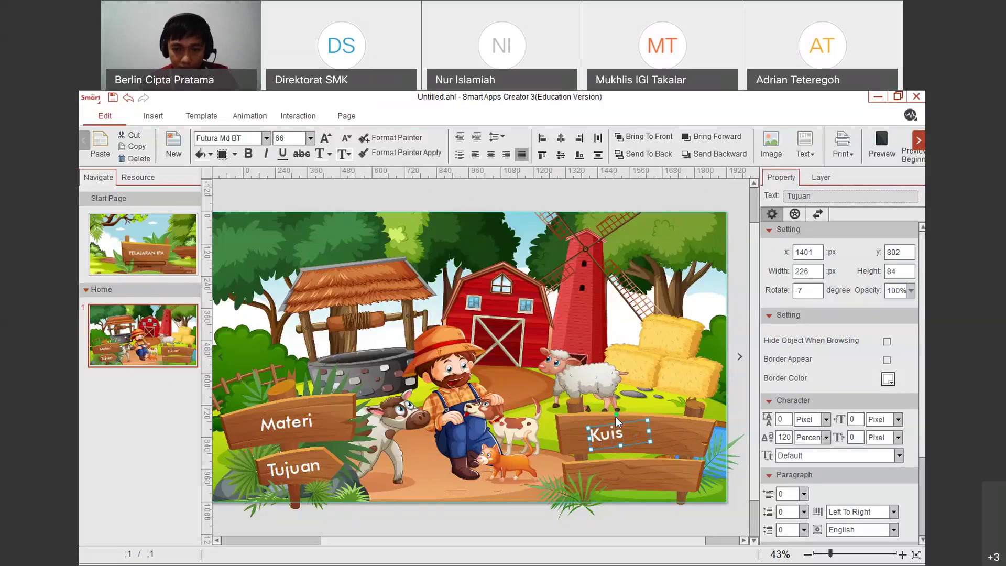
pyautogui.moveTo(615, 415); pyautogui.dragTo(616, 414)
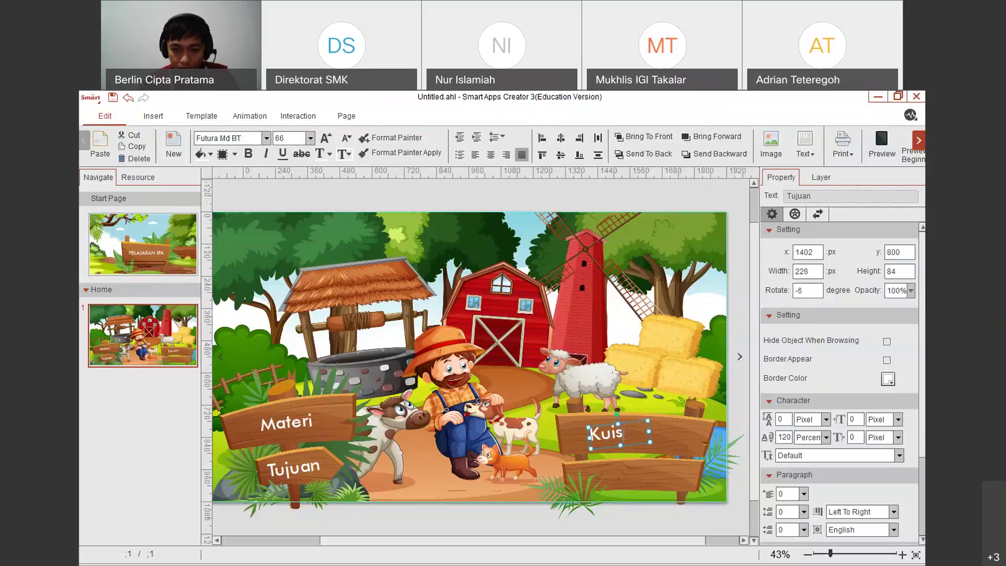
pyautogui.moveTo(618, 414); pyautogui.dragTo(622, 437)
pyautogui.click(645, 346)
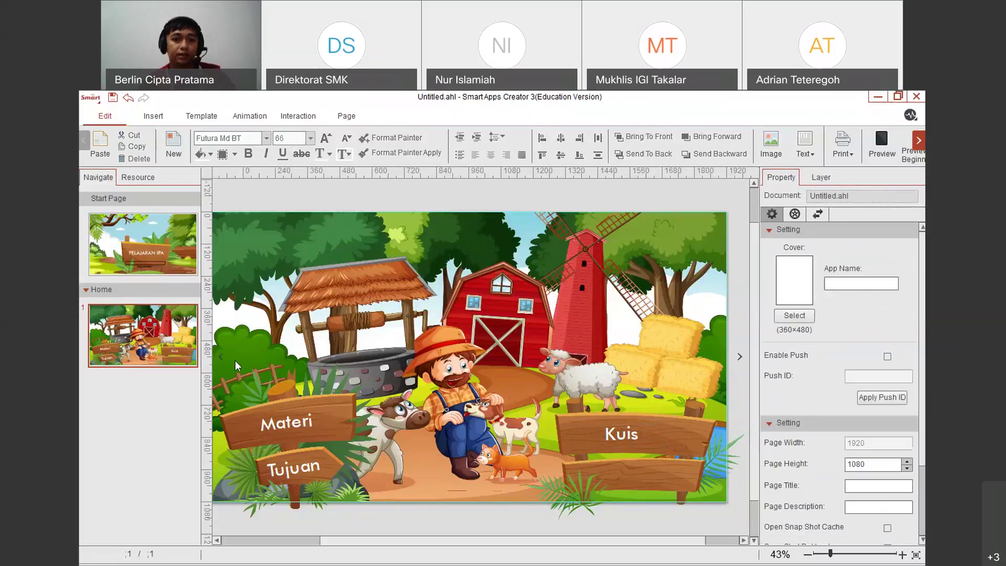
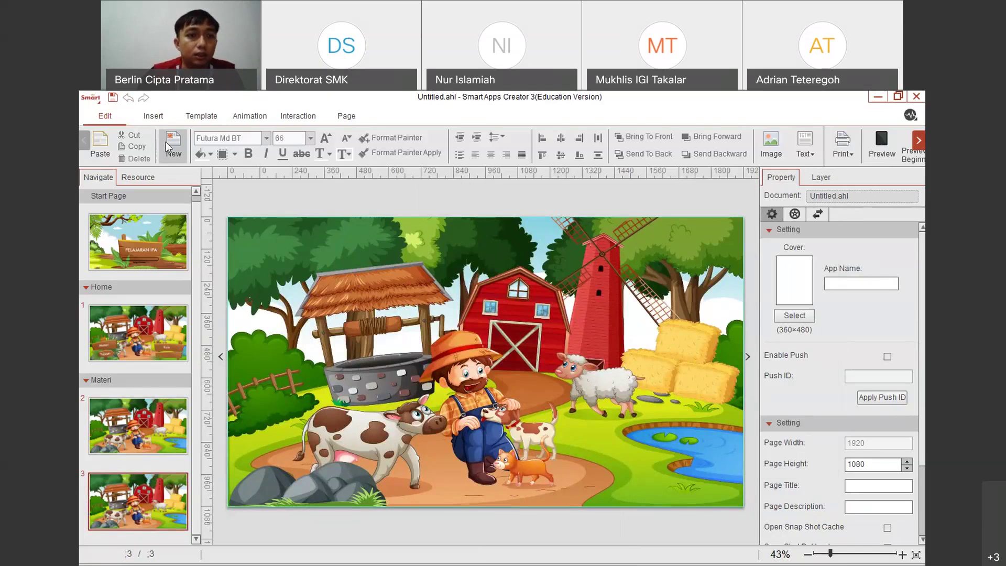
# Insert the gg.png board image from the Asset folder onto page 3 of the Materi section
pyautogui.click(153, 118)
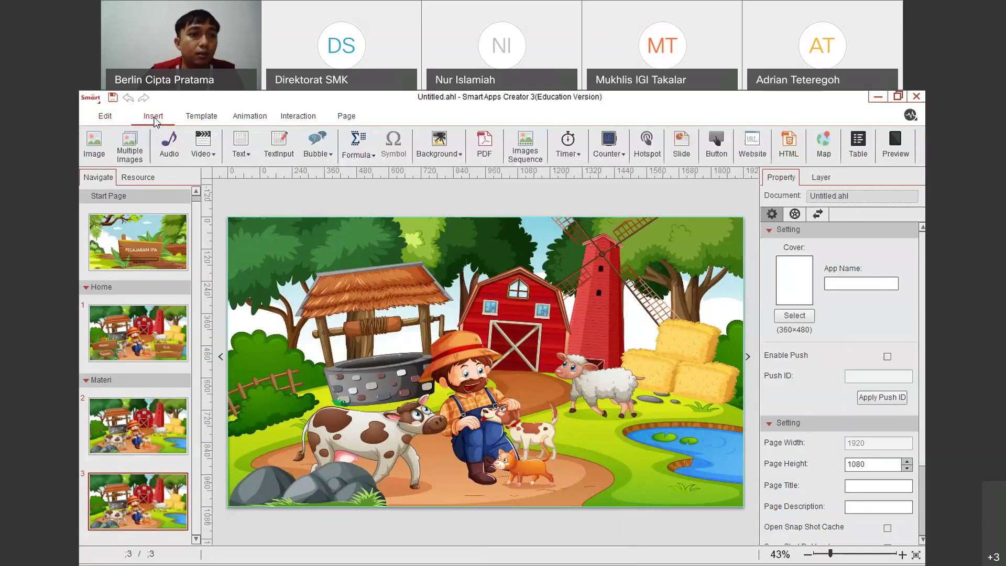
pyautogui.rightClick(448, 251)
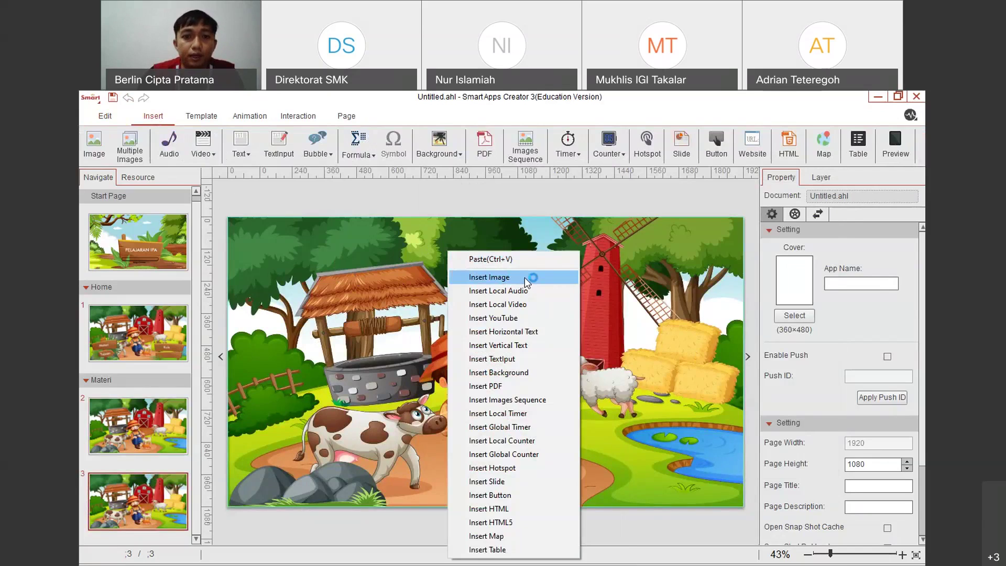
pyautogui.moveTo(779, 275); pyautogui.dragTo(777, 375)
pyautogui.click(569, 335)
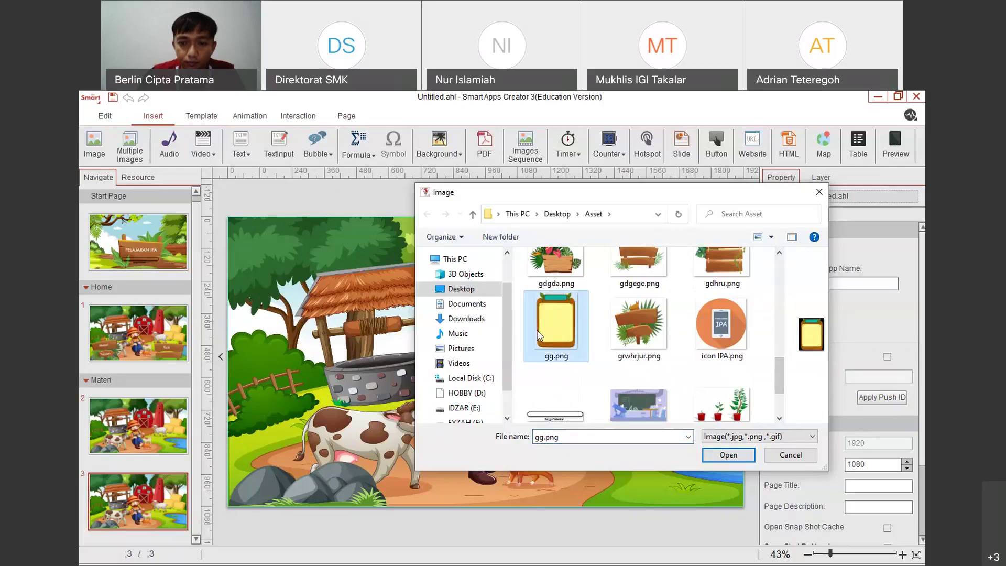
pyautogui.click(716, 455)
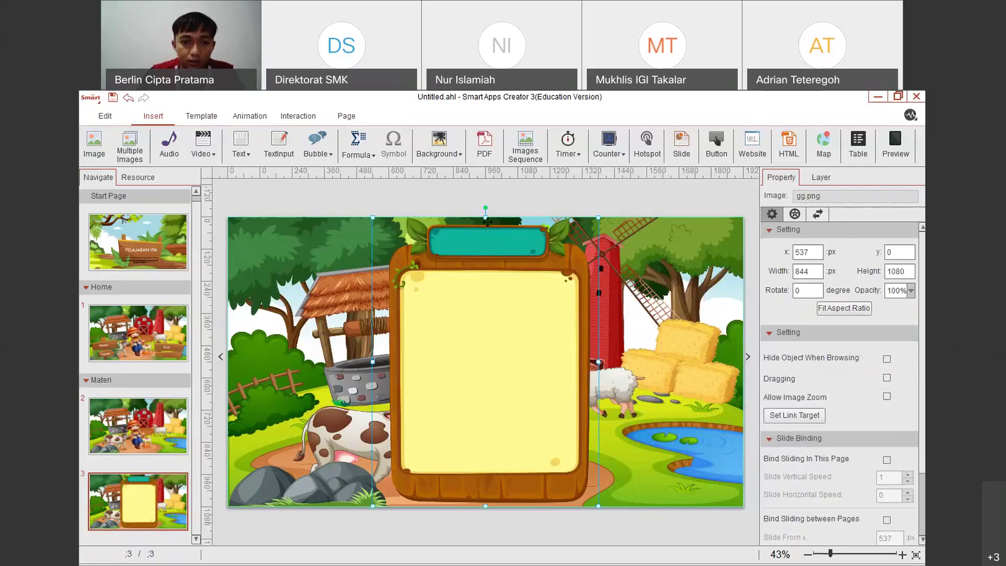
# Stretch the board image sideways to both page edges, about 1928 × 1080 px
pyautogui.moveTo(486, 208); pyautogui.dragTo(485, 208)
pyautogui.moveTo(372, 362); pyautogui.dragTo(227, 363)
pyautogui.moveTo(598, 362); pyautogui.dragTo(744, 362)
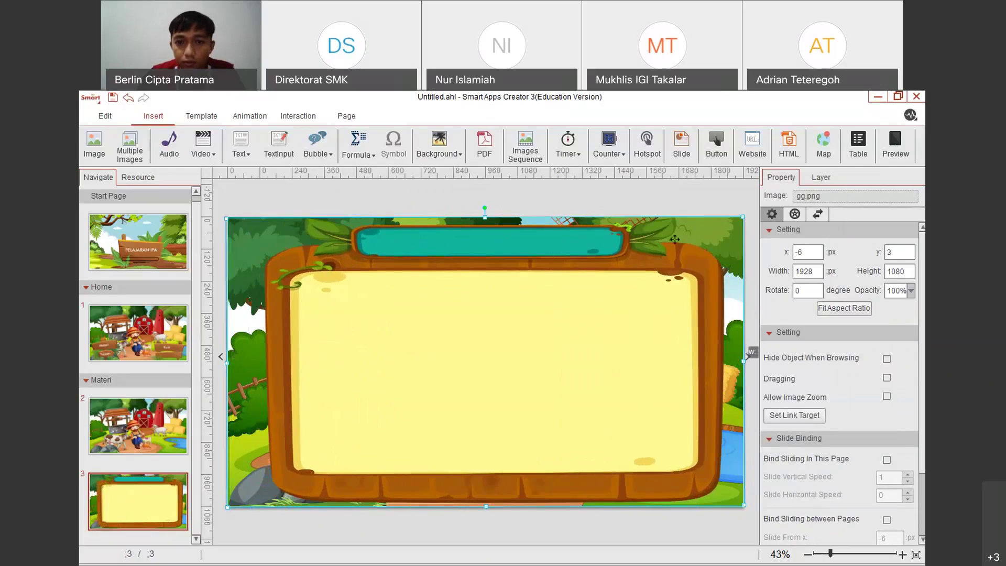
pyautogui.click(653, 193)
pyautogui.click(487, 339)
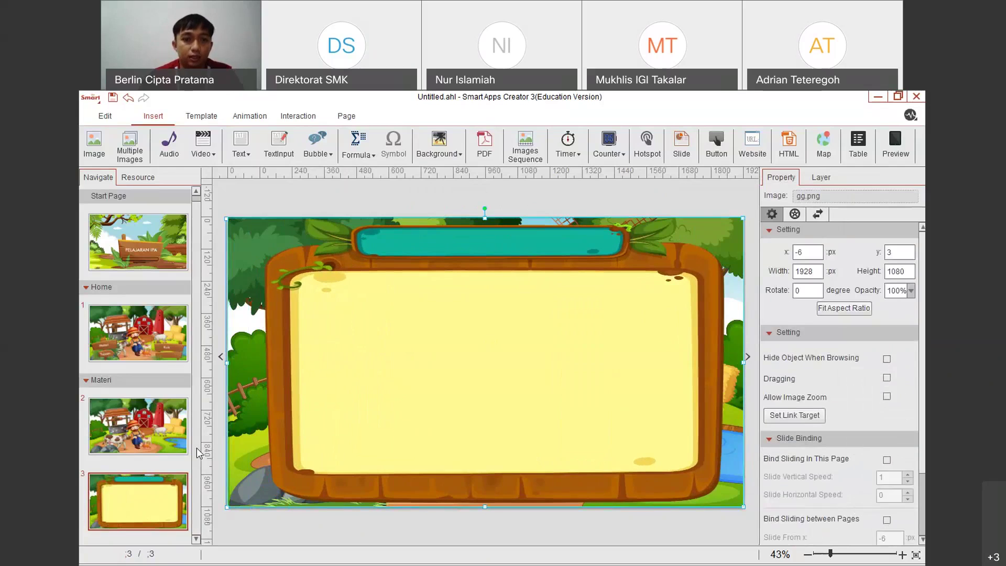
pyautogui.click(878, 98)
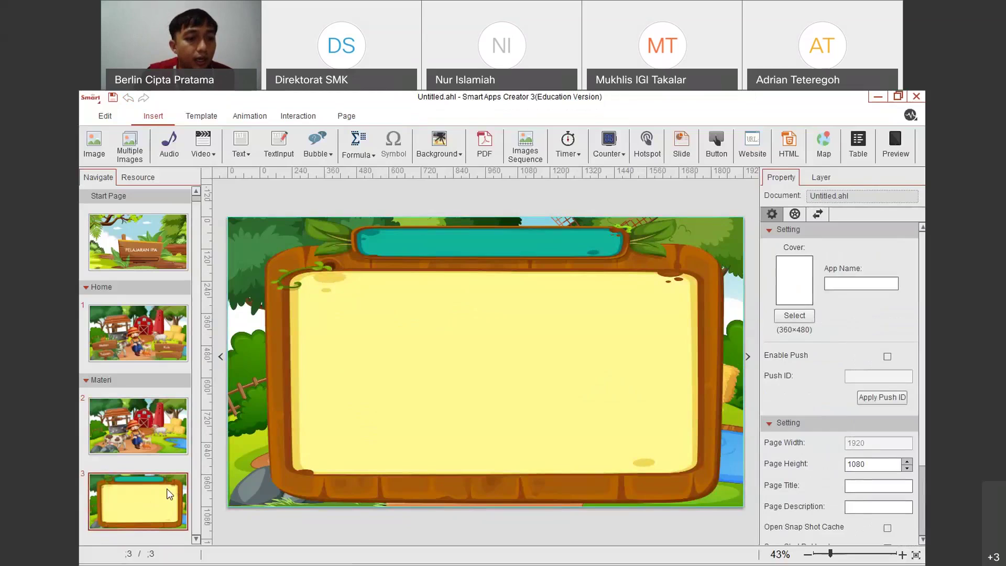
# Copy the board image from page 3 and paste it at the same position on page 2
pyautogui.click(405, 399)
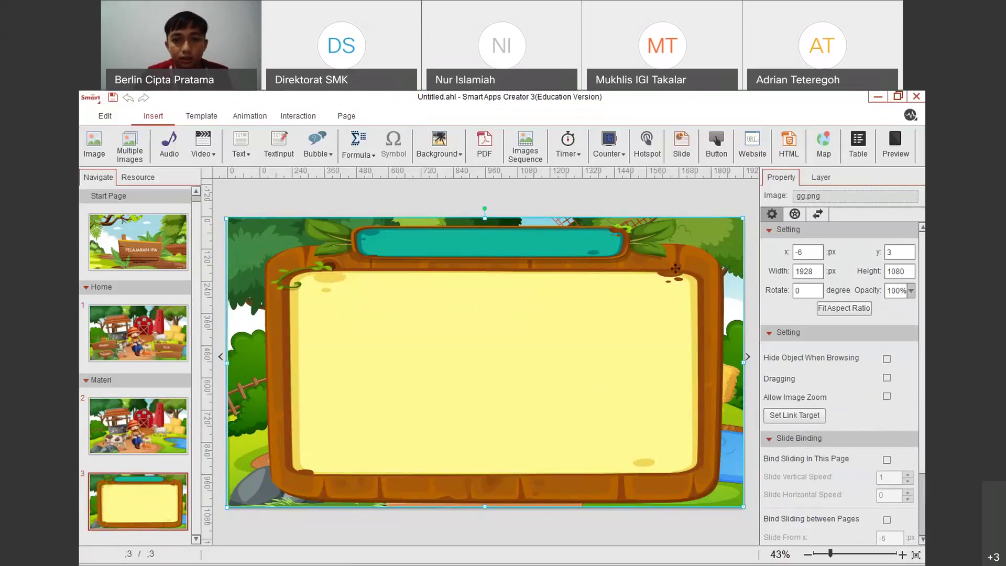
pyautogui.click(138, 426)
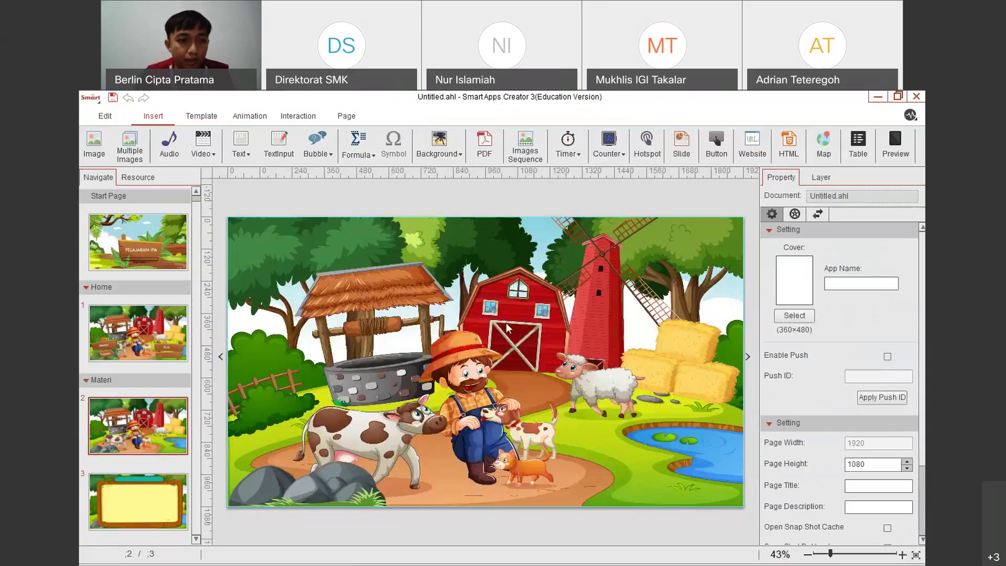
pyautogui.click(507, 327)
pyautogui.hotkey('ctrl', 'v')
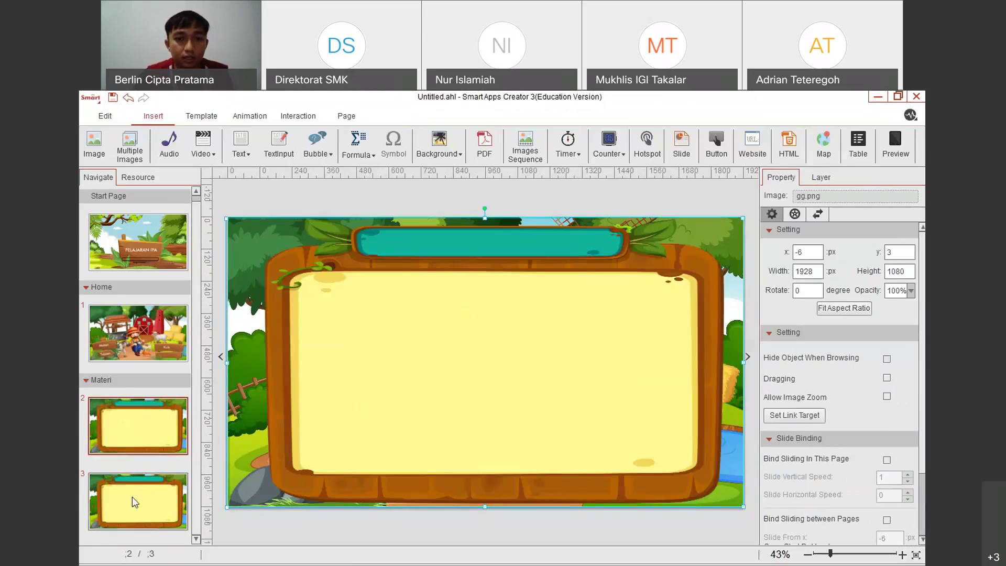
pyautogui.click(139, 437)
pyautogui.click(138, 500)
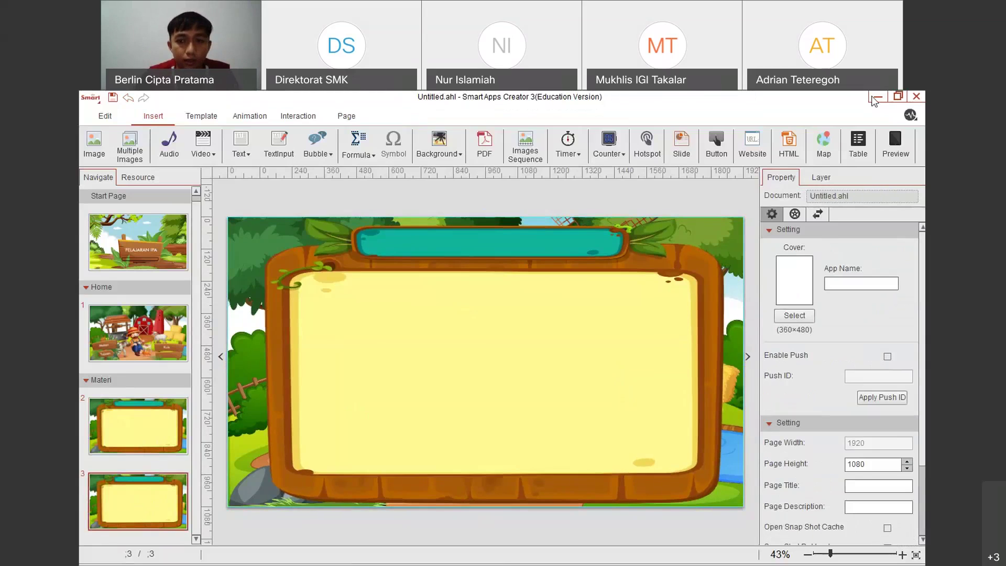
pyautogui.click(877, 98)
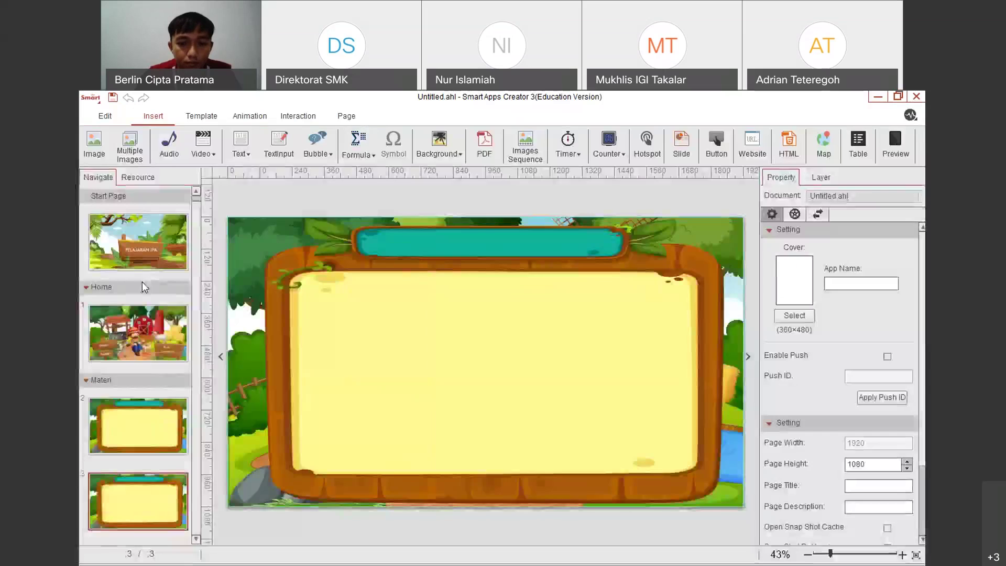
# Add a text box to the Home page with the title "CIRI-CIRI MAKHLUK HIDUP"
pyautogui.click(152, 338)
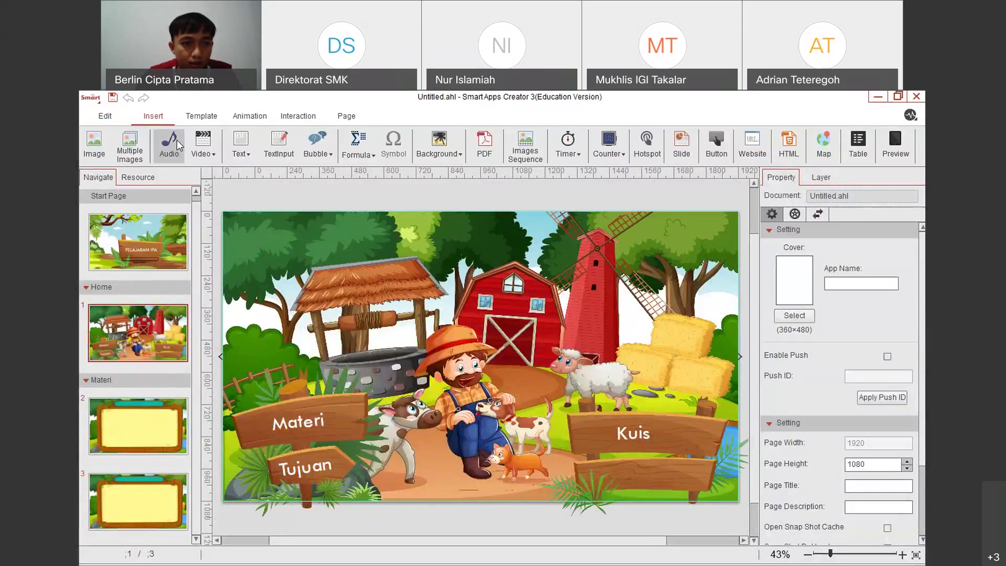
pyautogui.click(244, 147)
pyautogui.click(273, 174)
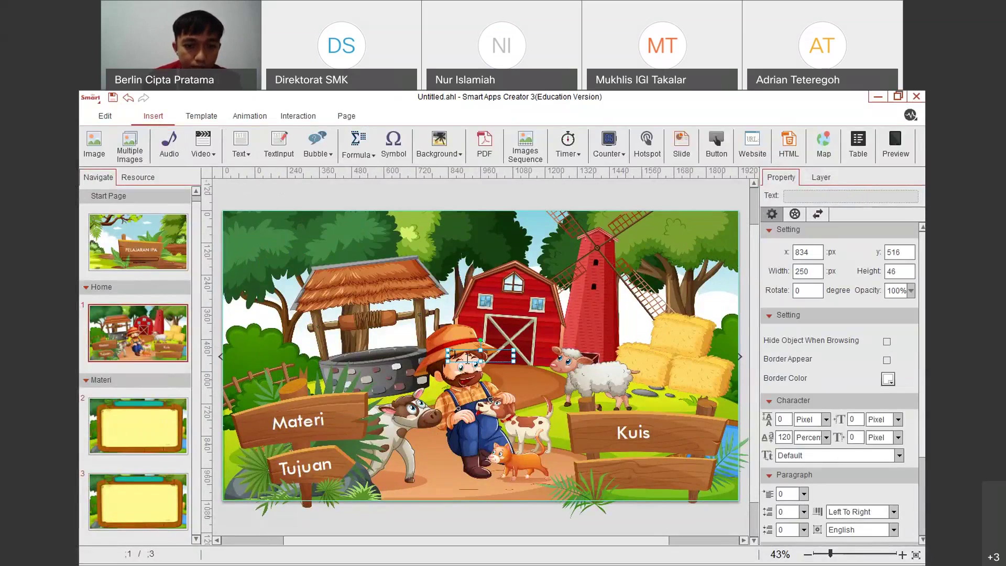
pyautogui.write('IPA-CIRI MAKHLUK')
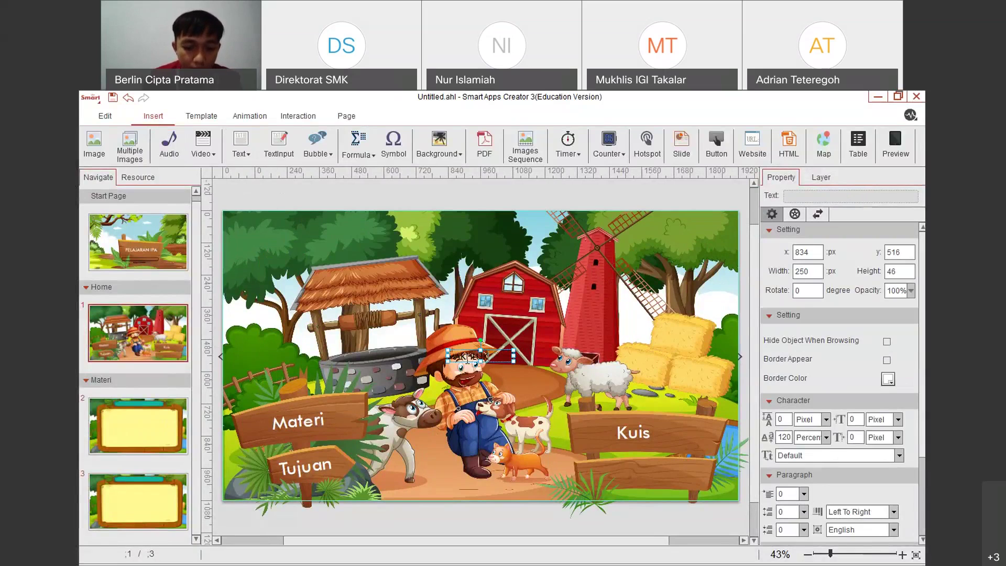
pyautogui.write(' HIDUP')
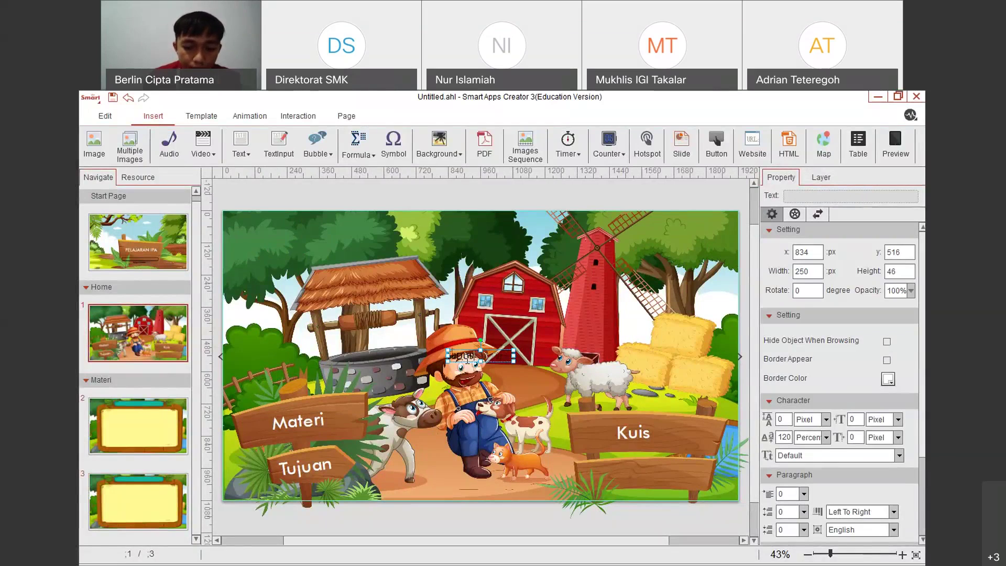
# Enlarge the "CIRI-CIRI MAKHLUK HIDUP" title to font size 110 and its box to about 1392 × 148 px
pyautogui.hotkey('ctrl', 'a')
pyautogui.click(658, 300)
pyautogui.click(658, 299)
pyautogui.click(658, 299)
pyautogui.click(658, 299)
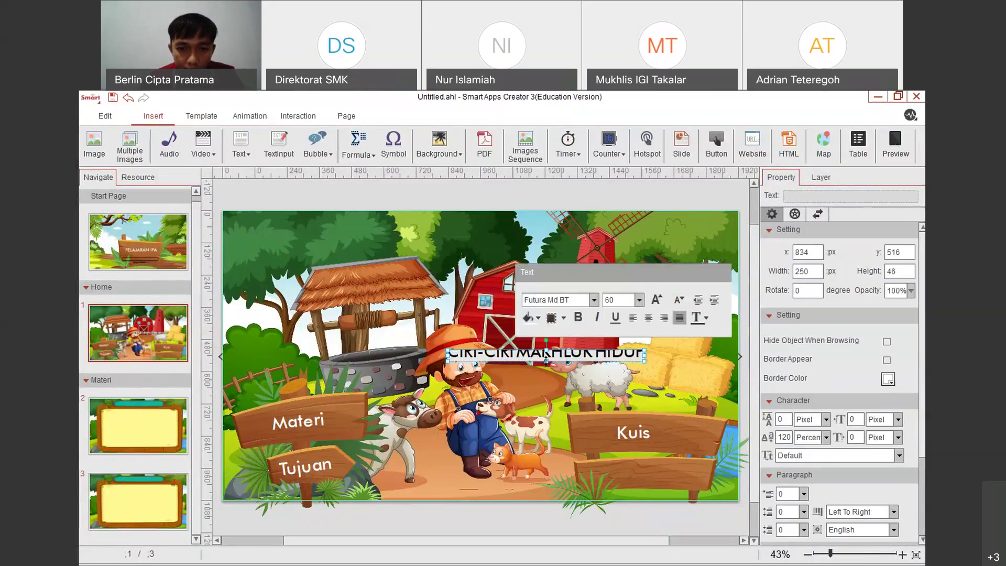
pyautogui.moveTo(447, 354); pyautogui.dragTo(358, 372)
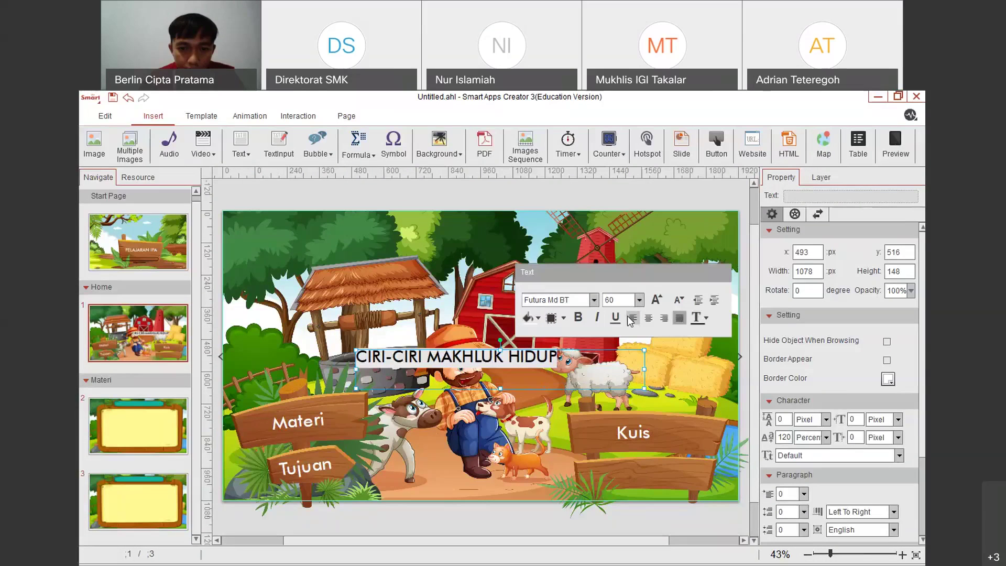
pyautogui.click(656, 299)
pyautogui.click(656, 300)
pyautogui.click(656, 299)
pyautogui.moveTo(645, 370); pyautogui.dragTo(729, 369)
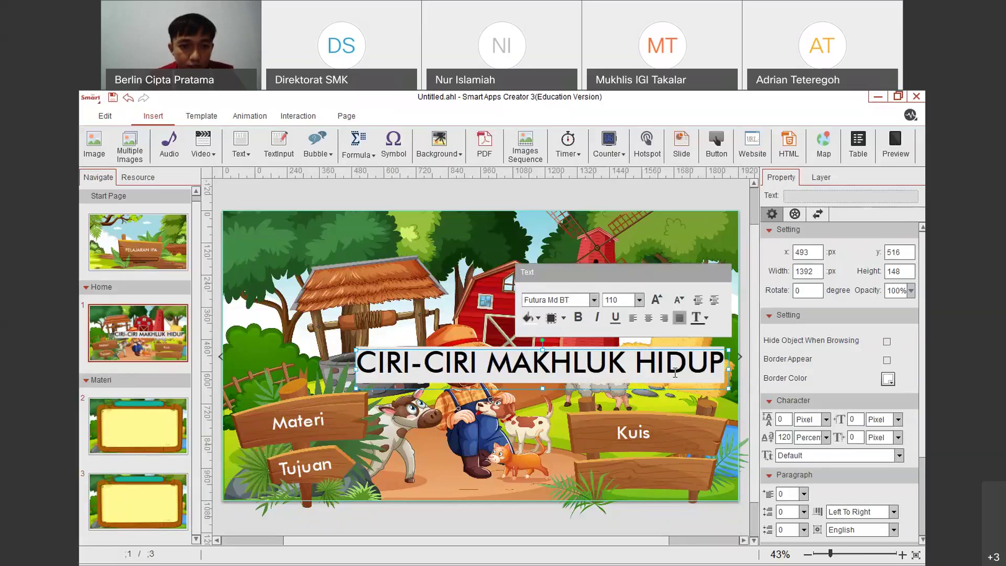
# Move the title above the farmer to about y 243, widen its box to about 1922 px and centre-align the text
pyautogui.moveTo(675, 373); pyautogui.dragTo(736, 300)
pyautogui.doubleClick(479, 289)
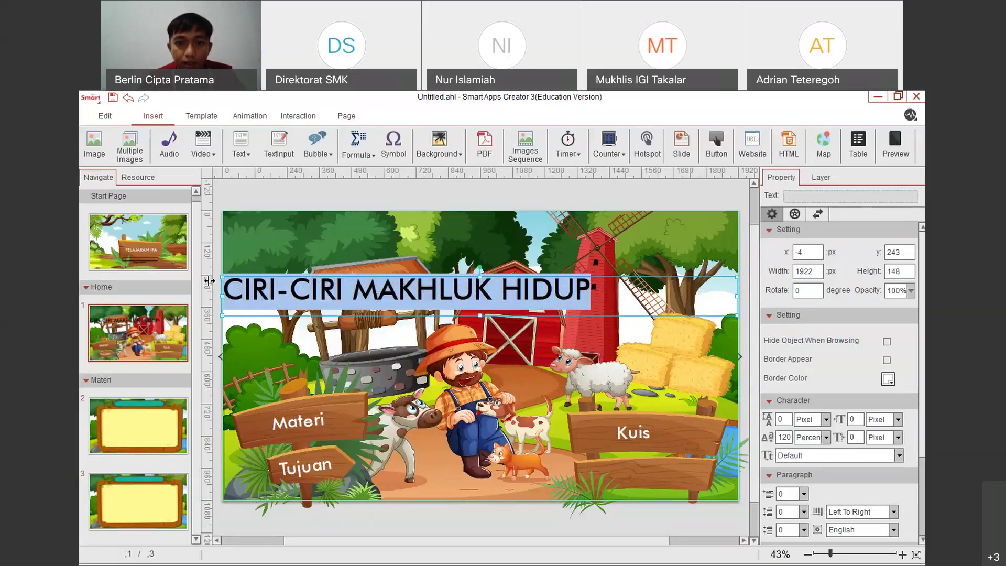
pyautogui.click(525, 470)
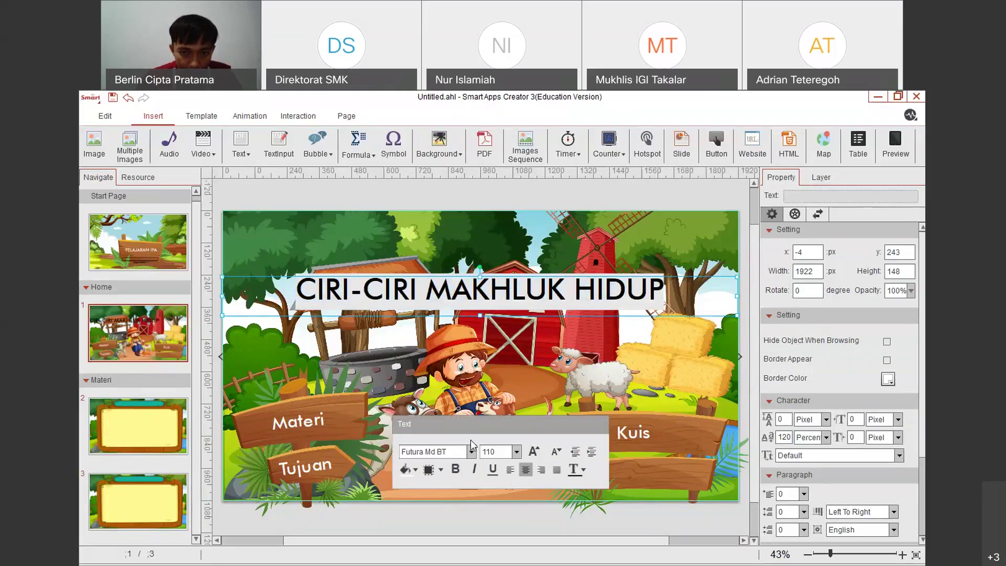
# Fill the background of the "CIRI-CIRI MAKHLUK HIDUP" title with light yellow and shorten its box to fit the text
pyautogui.click(417, 471)
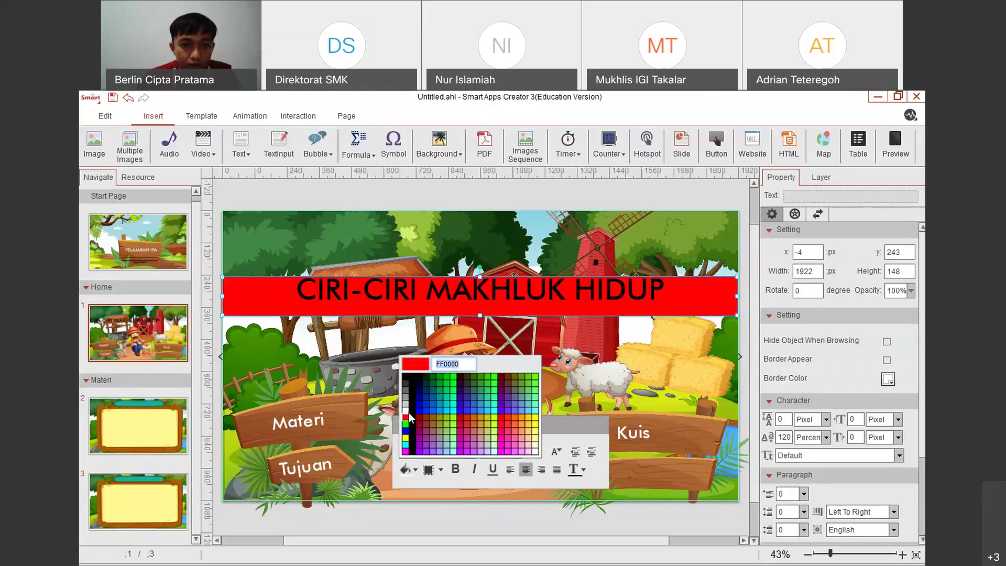
pyautogui.click(536, 436)
pyautogui.moveTo(480, 315); pyautogui.dragTo(479, 307)
pyautogui.click(502, 256)
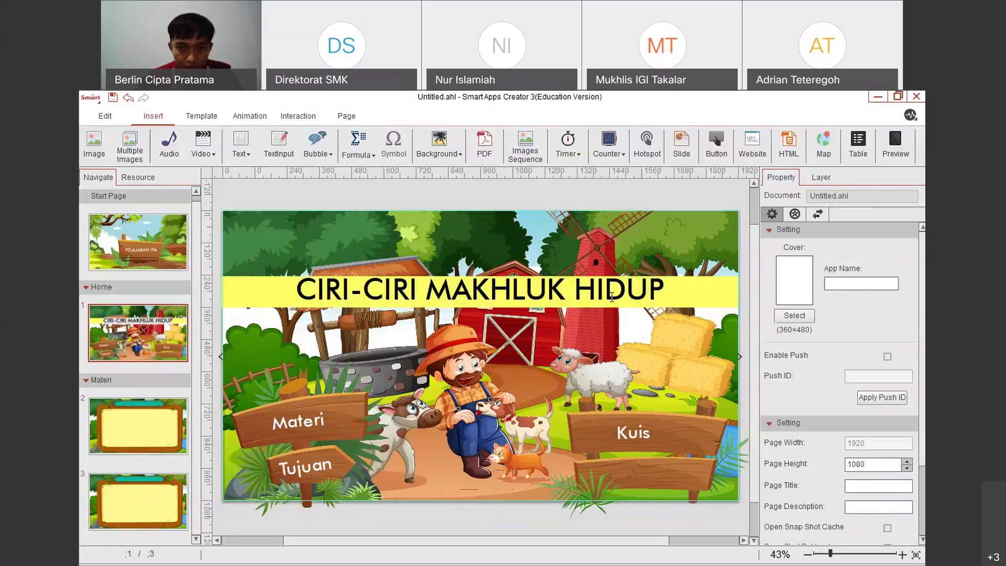
# Preview the app from the start page through to the Home menu and close the preview
pyautogui.click(163, 247)
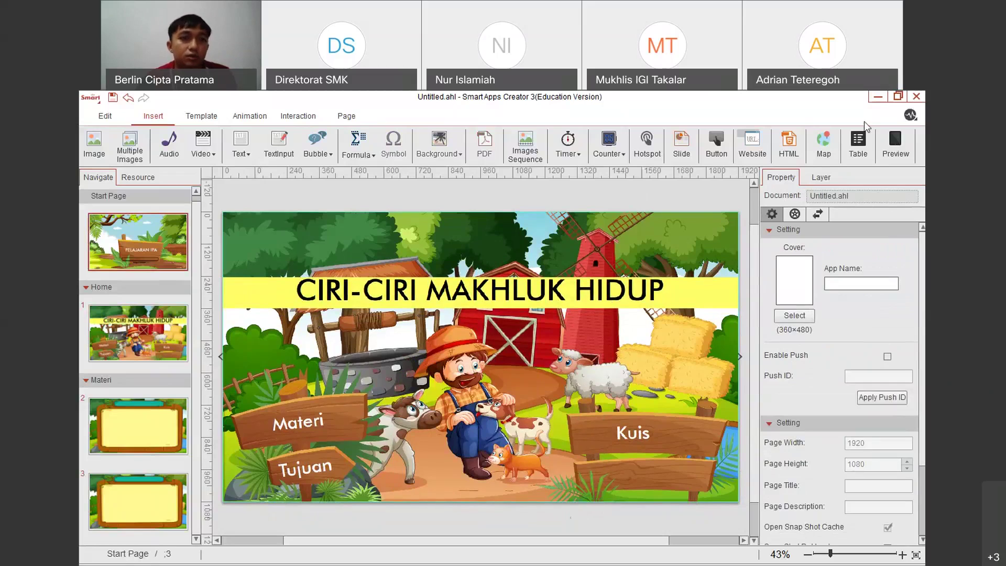
pyautogui.click(895, 147)
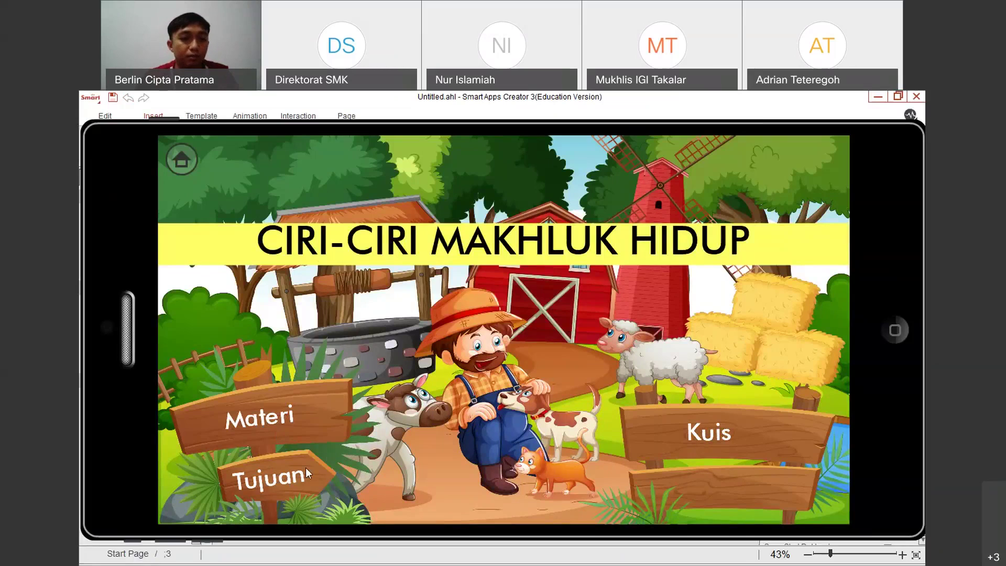
pyautogui.click(887, 332)
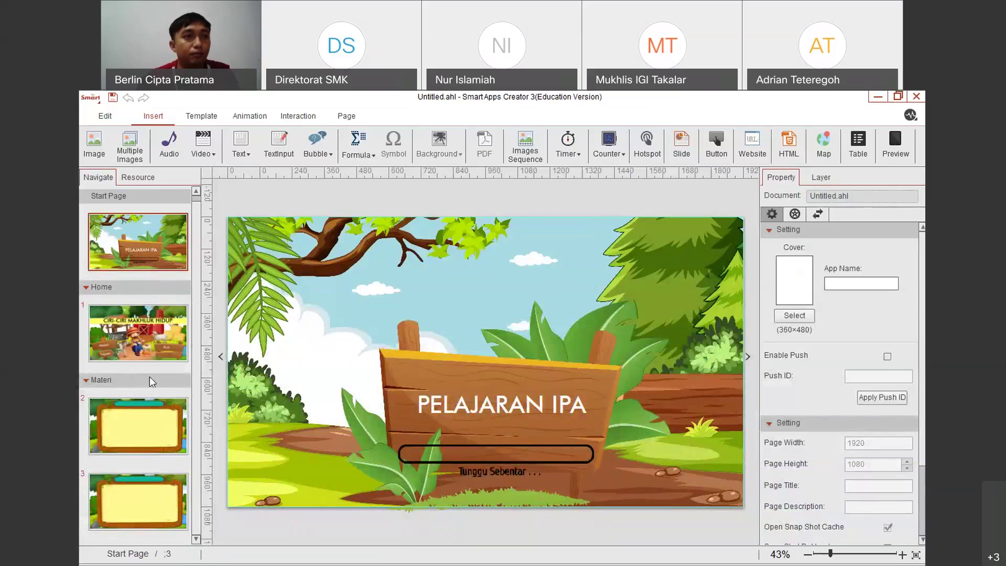
# Add a horizontal text box on page 2 at about x 834, y 516 and paste the copied "Bernapas atau respirasi" paragraphs into it
pyautogui.click(140, 422)
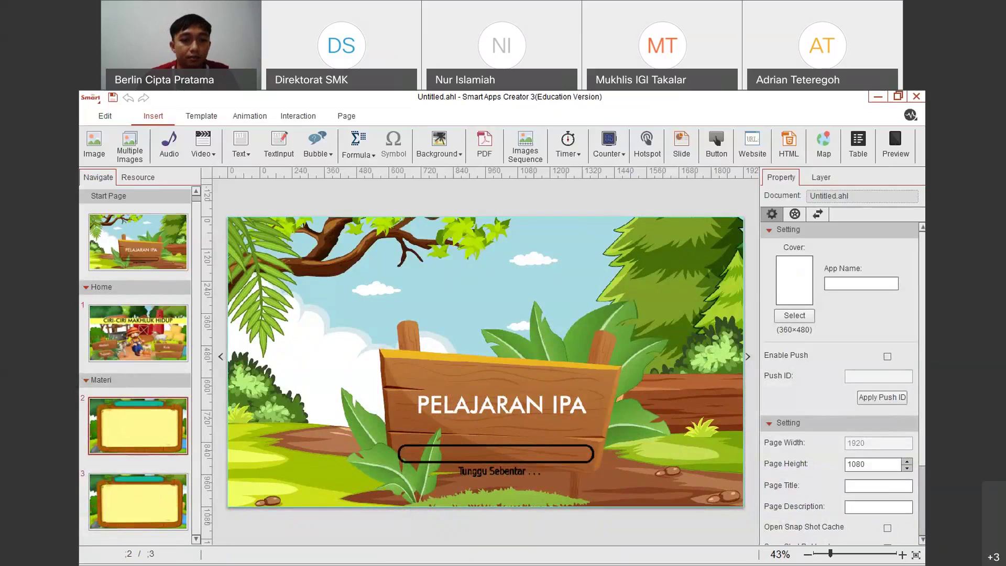
pyautogui.click(897, 97)
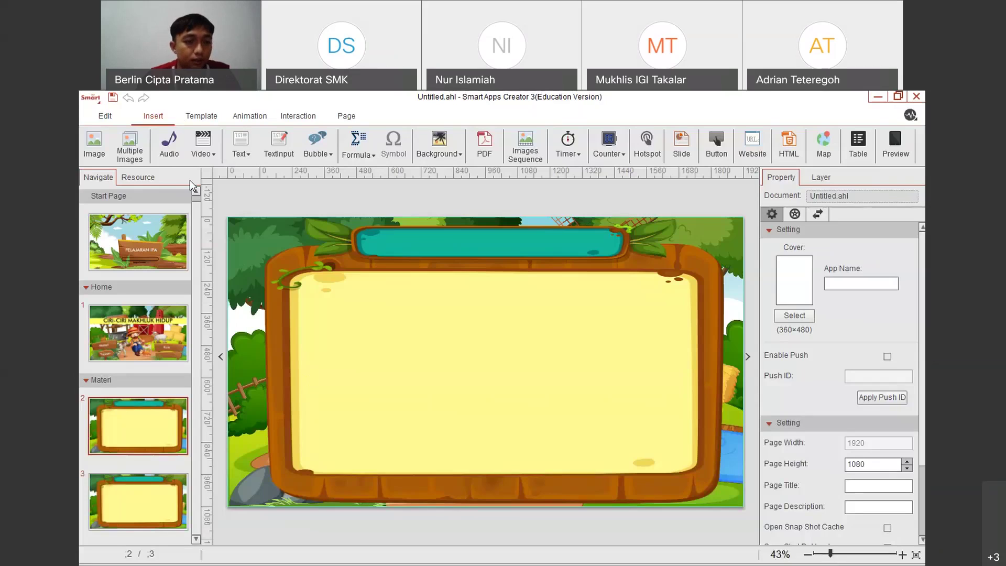
pyautogui.click(250, 153)
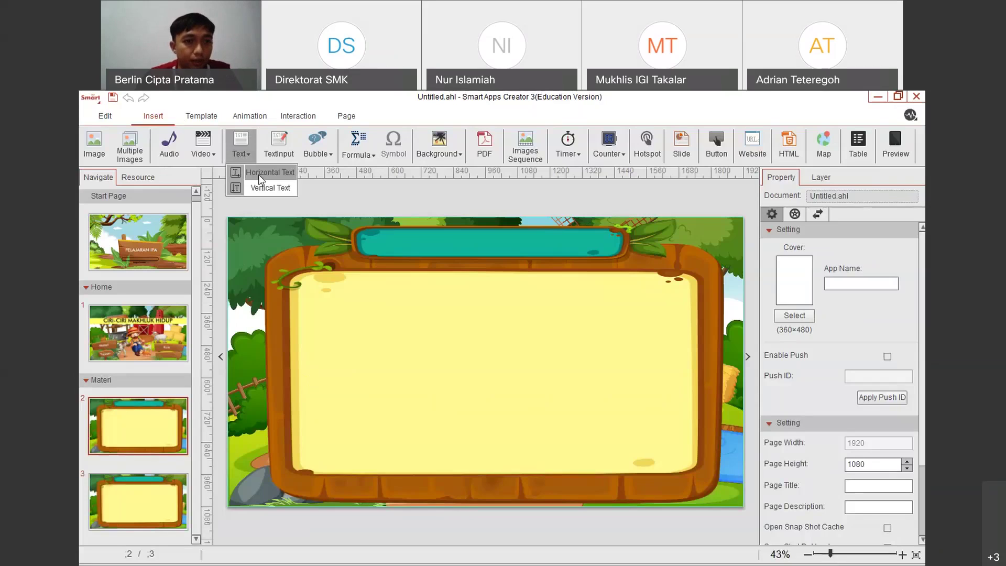
pyautogui.click(259, 172)
pyautogui.click(464, 361)
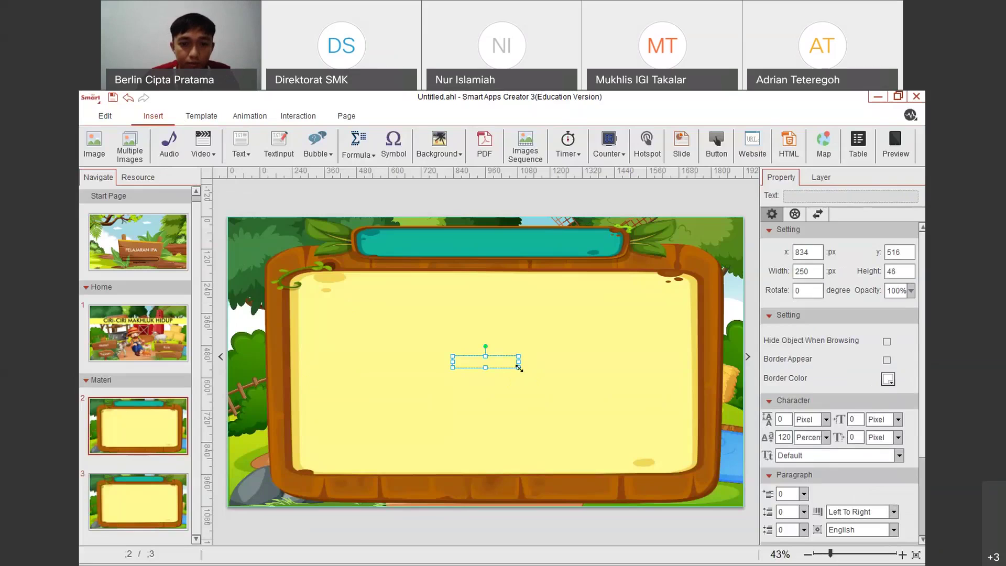
pyautogui.hotkey('ctrl', 'v')
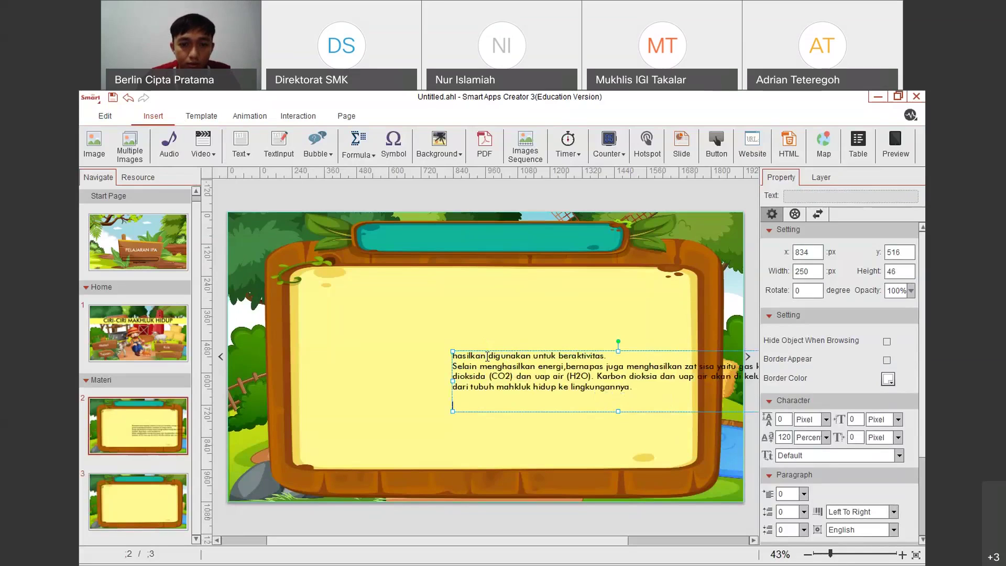
# Resize the pasted "Bernapas atau respirasi" text box on page 2 to about 1141 × 337 px
pyautogui.click(456, 355)
pyautogui.moveTo(454, 356); pyautogui.dragTo(294, 322)
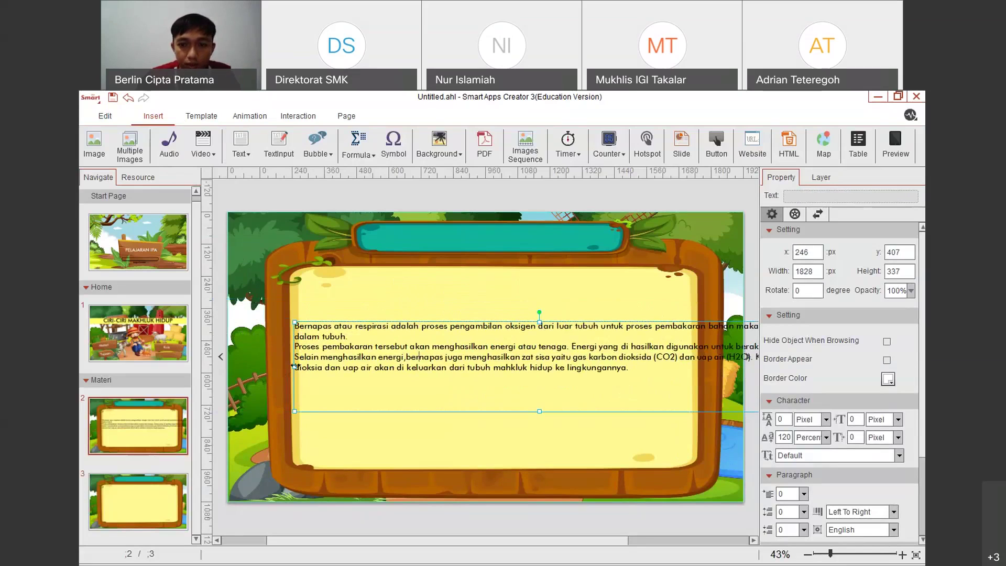
pyautogui.moveTo(294, 367); pyautogui.dragTo(478, 368)
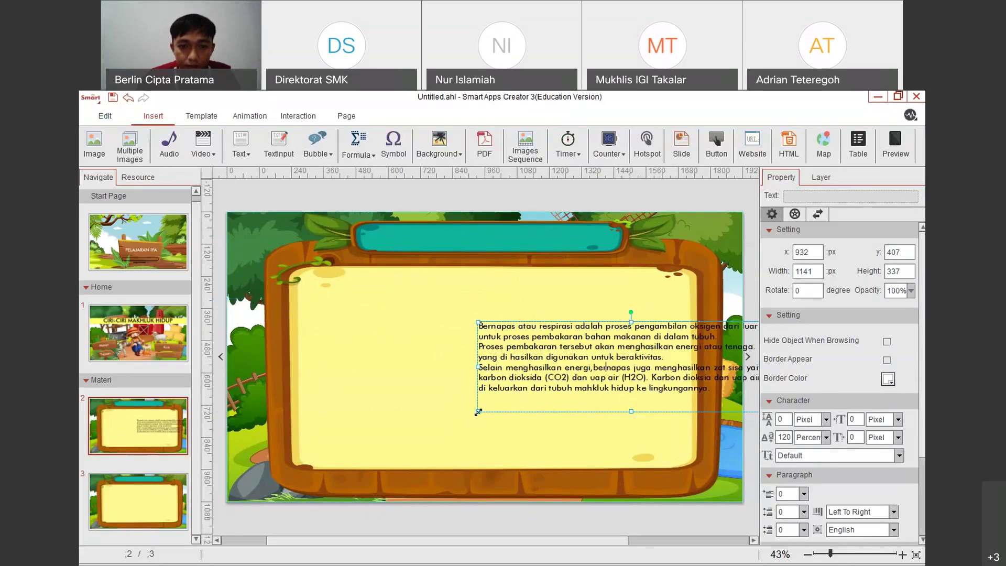
pyautogui.click(437, 386)
pyautogui.click(507, 378)
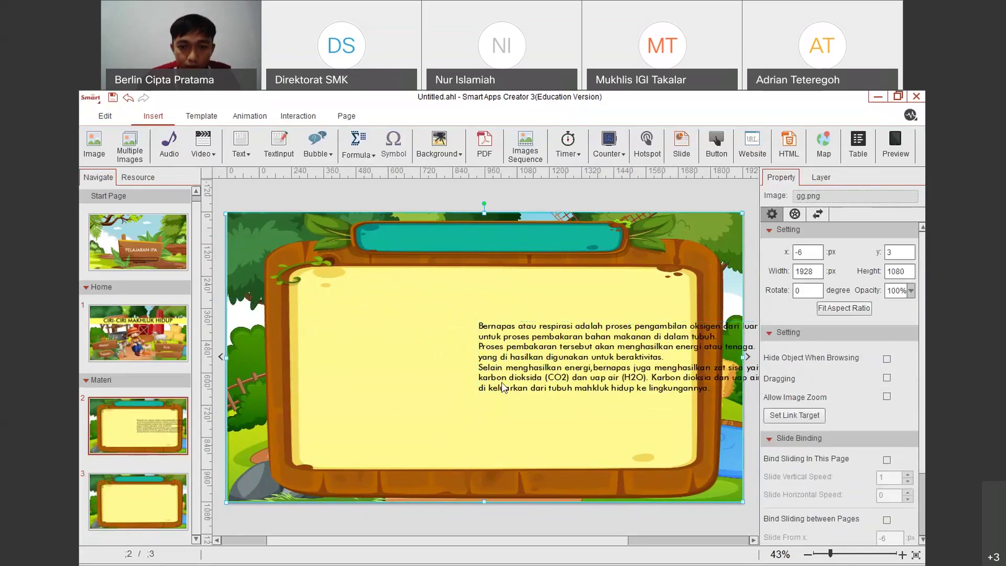